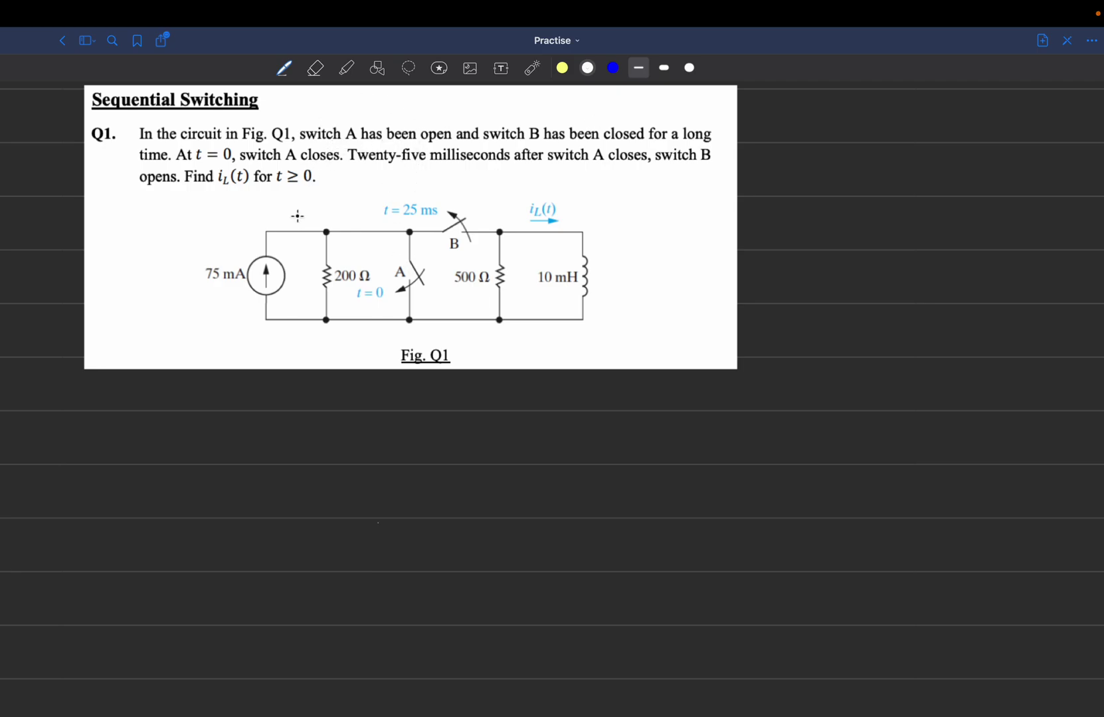
Step: Underline the 't ≥ 0' condition with the laser pointer, then return to the Pen tool
{"action": "scroll", "coordinate": [306, 229], "scroll_direction": "up", "scroll_amount": 3}
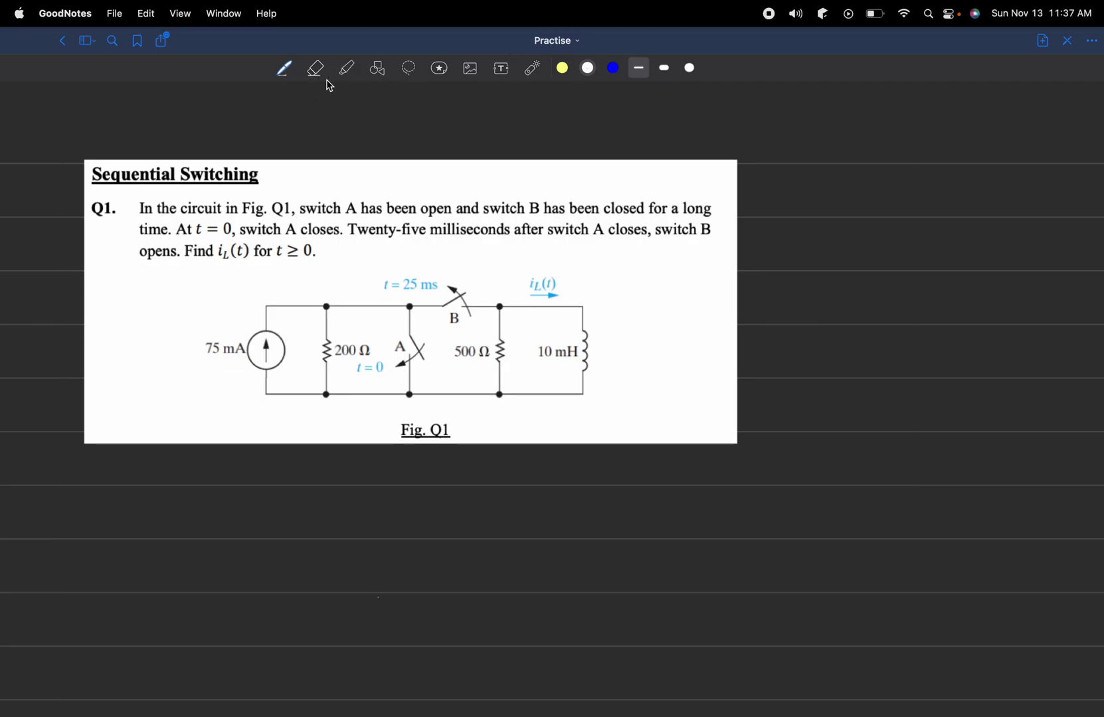
{"action": "left_click", "coordinate": [531, 68]}
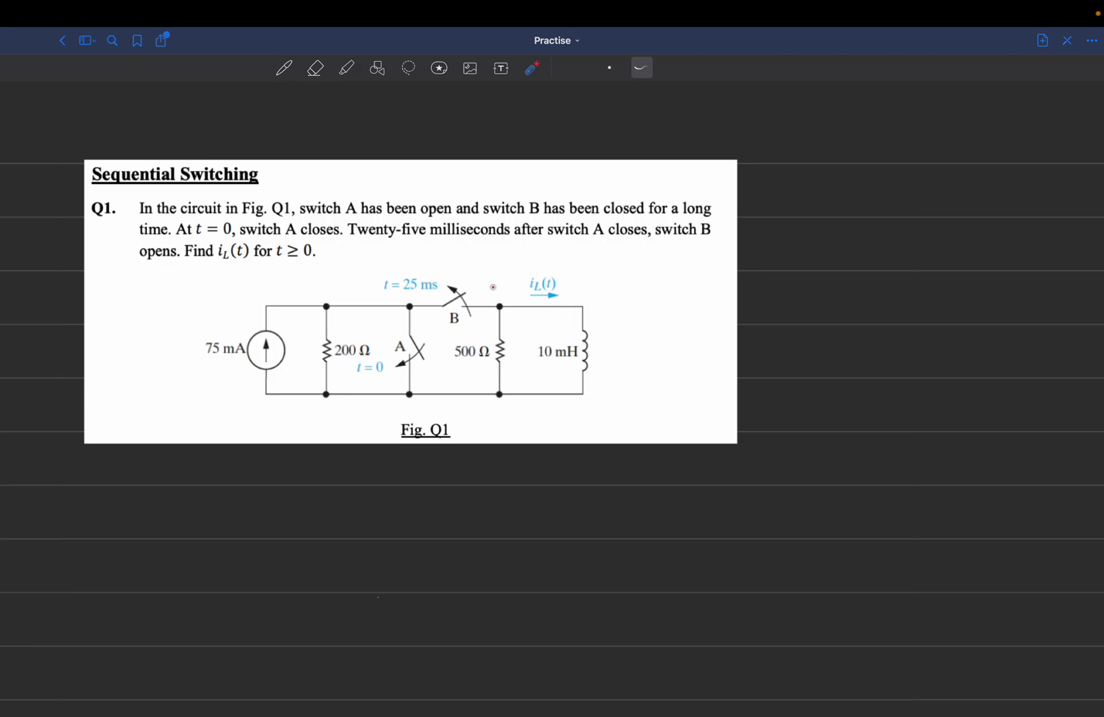
{"action": "left_click_drag", "start_coordinate": [278, 265], "coordinate": [352, 255]}
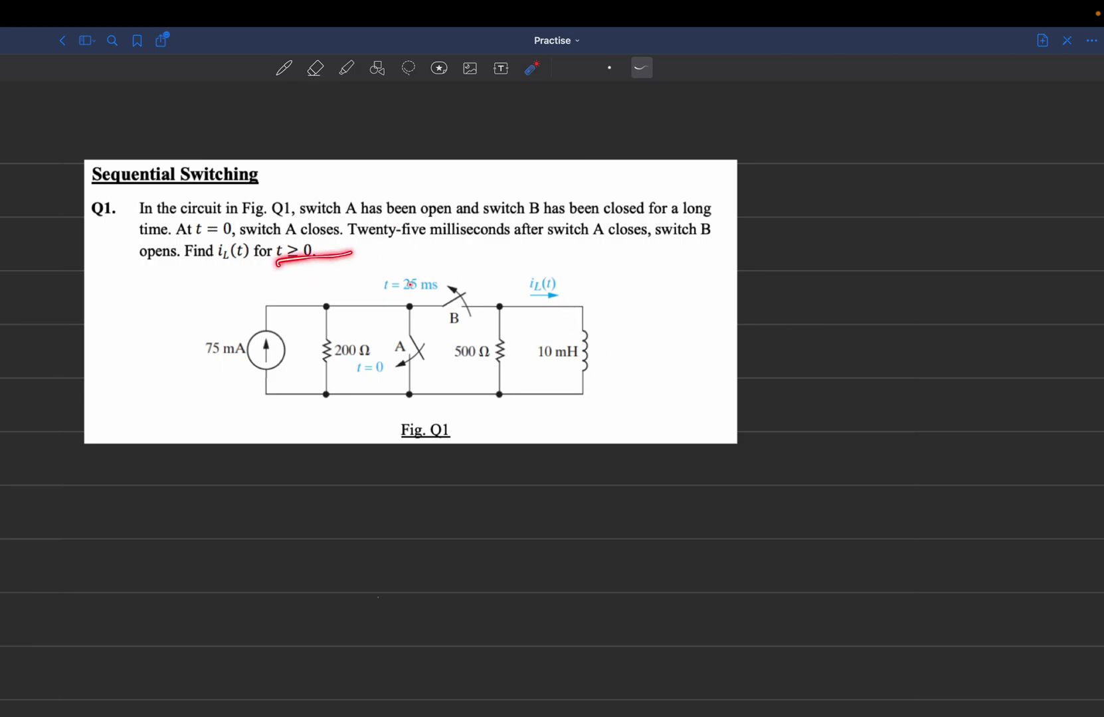
{"action": "left_click", "coordinate": [290, 73]}
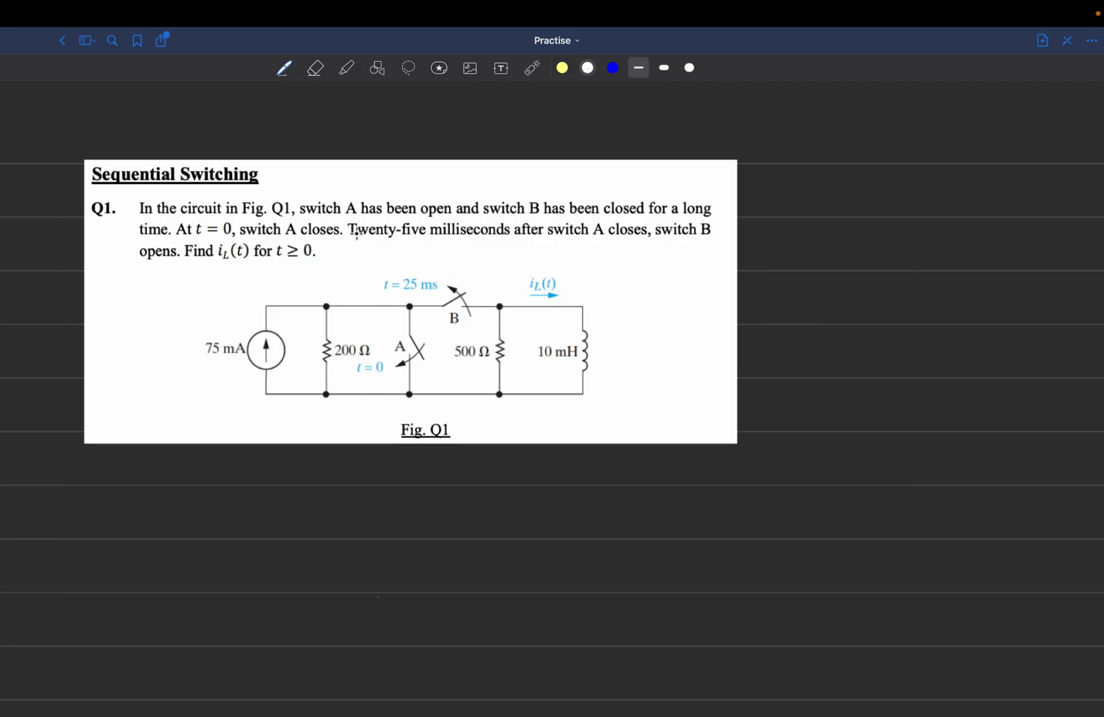
Step: Write 'i₀ =' in white ink at left below the circuit figure
{"action": "left_click", "coordinate": [587, 68]}
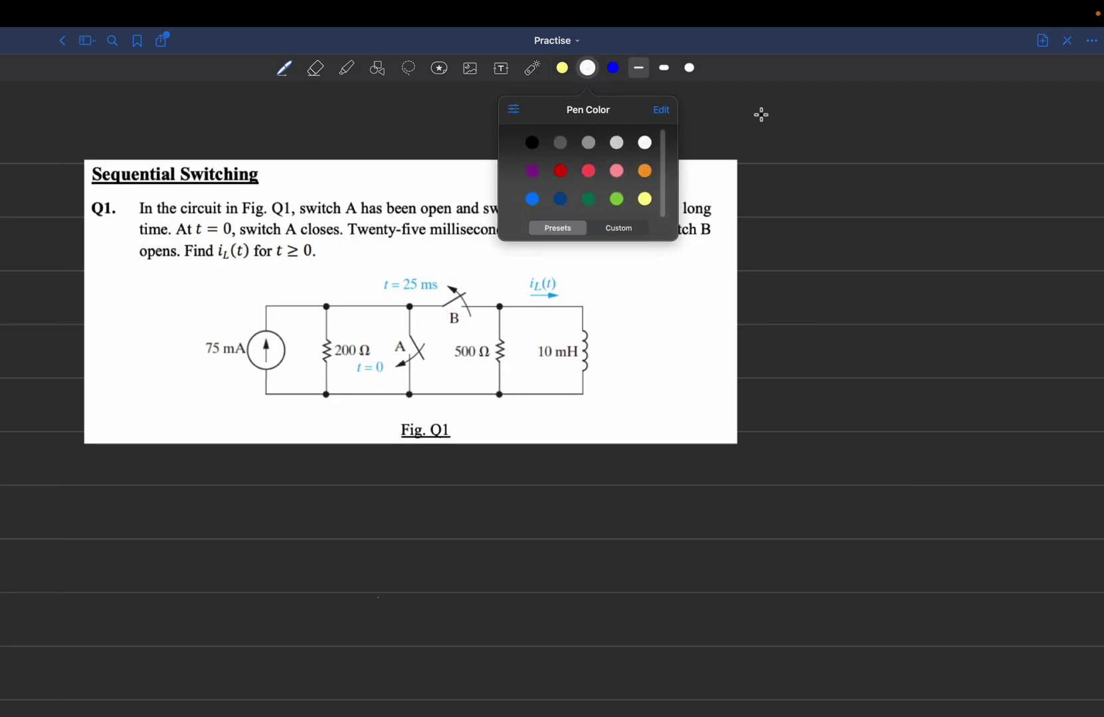
{"action": "left_click", "coordinate": [719, 166]}
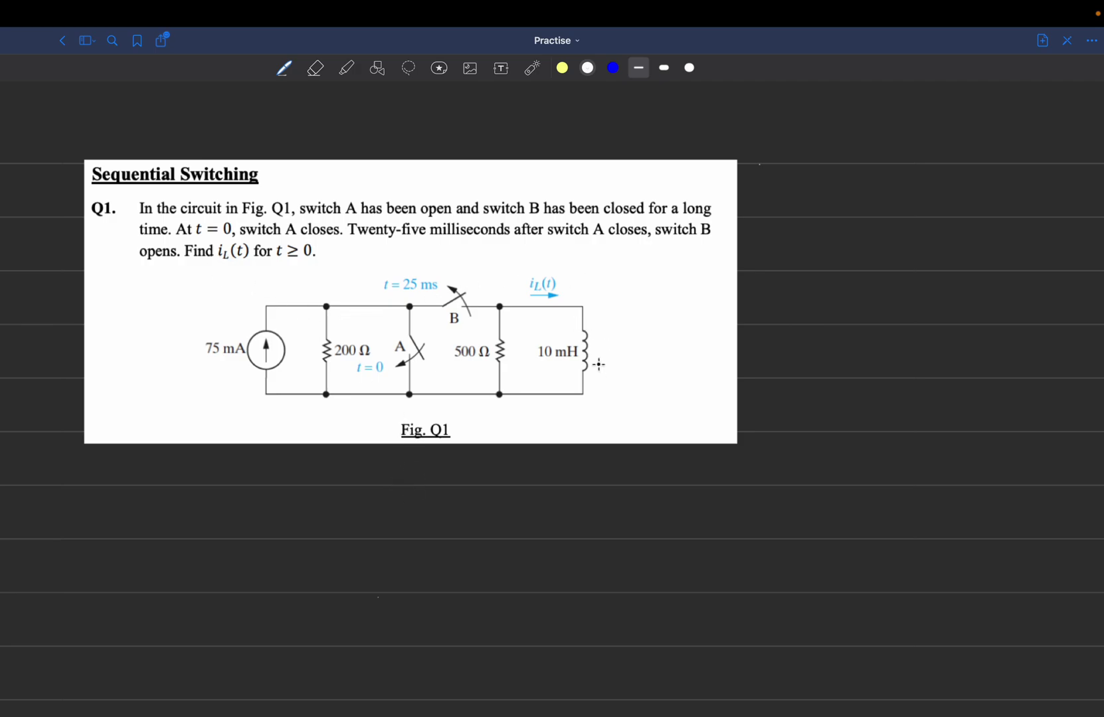
{"action": "mouse_move", "coordinate": [201, 524]}
{"action": "left_mouse_down"}
{"action": "mouse_move", "coordinate": [206, 543]}
{"action": "mouse_move", "coordinate": [248, 524]}
{"action": "left_mouse_up"}
{"action": "left_click", "coordinate": [199, 512]}
{"action": "left_click_drag", "start_coordinate": [233, 533], "coordinate": [249, 532]}
Step: Write the interval '0 ≤ t ≤ 25 ms' at right on the same line
{"action": "left_click_drag", "start_coordinate": [693, 515], "coordinate": [729, 524]}
{"action": "left_click_drag", "start_coordinate": [714, 529], "coordinate": [753, 535]}
{"action": "mouse_move", "coordinate": [743, 525]}
{"action": "left_mouse_down"}
{"action": "mouse_move", "coordinate": [792, 539]}
{"action": "mouse_move", "coordinate": [779, 536]}
{"action": "mouse_move", "coordinate": [821, 518]}
{"action": "mouse_move", "coordinate": [853, 540]}
{"action": "left_mouse_up"}
{"action": "left_click_drag", "start_coordinate": [866, 518], "coordinate": [856, 543]}
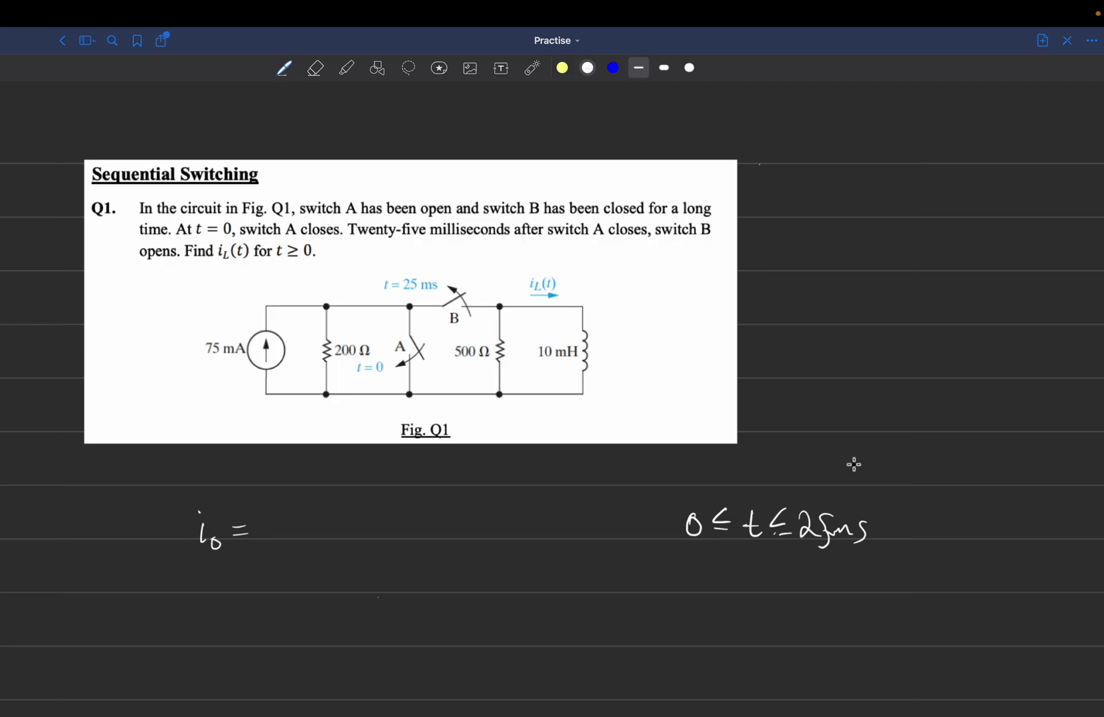
Step: Write 'v = L di/dt' at right, circle di/dt and v, and add ∞
{"action": "mouse_move", "coordinate": [828, 359]}
{"action": "left_mouse_down"}
{"action": "mouse_move", "coordinate": [835, 380]}
{"action": "mouse_move", "coordinate": [862, 364]}
{"action": "left_mouse_up"}
{"action": "left_click_drag", "start_coordinate": [850, 374], "coordinate": [893, 380]}
{"action": "mouse_move", "coordinate": [907, 364]}
{"action": "left_mouse_down"}
{"action": "mouse_move", "coordinate": [904, 380]}
{"action": "mouse_move", "coordinate": [920, 384]}
{"action": "left_mouse_up"}
{"action": "mouse_move", "coordinate": [915, 405]}
{"action": "left_mouse_down"}
{"action": "mouse_move", "coordinate": [904, 417]}
{"action": "mouse_move", "coordinate": [920, 397]}
{"action": "left_mouse_up"}
{"action": "left_click_drag", "start_coordinate": [929, 400], "coordinate": [930, 423]}
{"action": "left_click_drag", "start_coordinate": [922, 411], "coordinate": [940, 411]}
{"action": "mouse_move", "coordinate": [911, 344]}
{"action": "left_mouse_down"}
{"action": "mouse_move", "coordinate": [887, 409]}
{"action": "mouse_move", "coordinate": [918, 347]}
{"action": "left_mouse_up"}
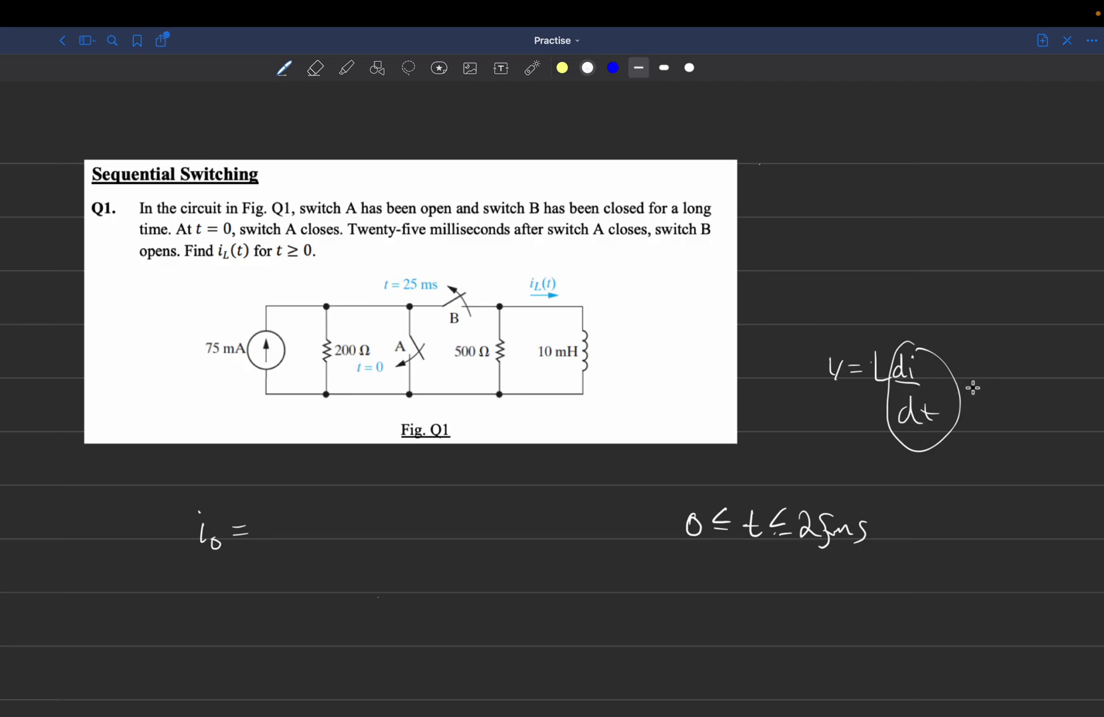
{"action": "left_click_drag", "start_coordinate": [968, 392], "coordinate": [994, 405]}
{"action": "mouse_move", "coordinate": [823, 348]}
{"action": "left_mouse_down"}
{"action": "mouse_move", "coordinate": [843, 345]}
{"action": "mouse_move", "coordinate": [855, 362]}
{"action": "left_mouse_up"}
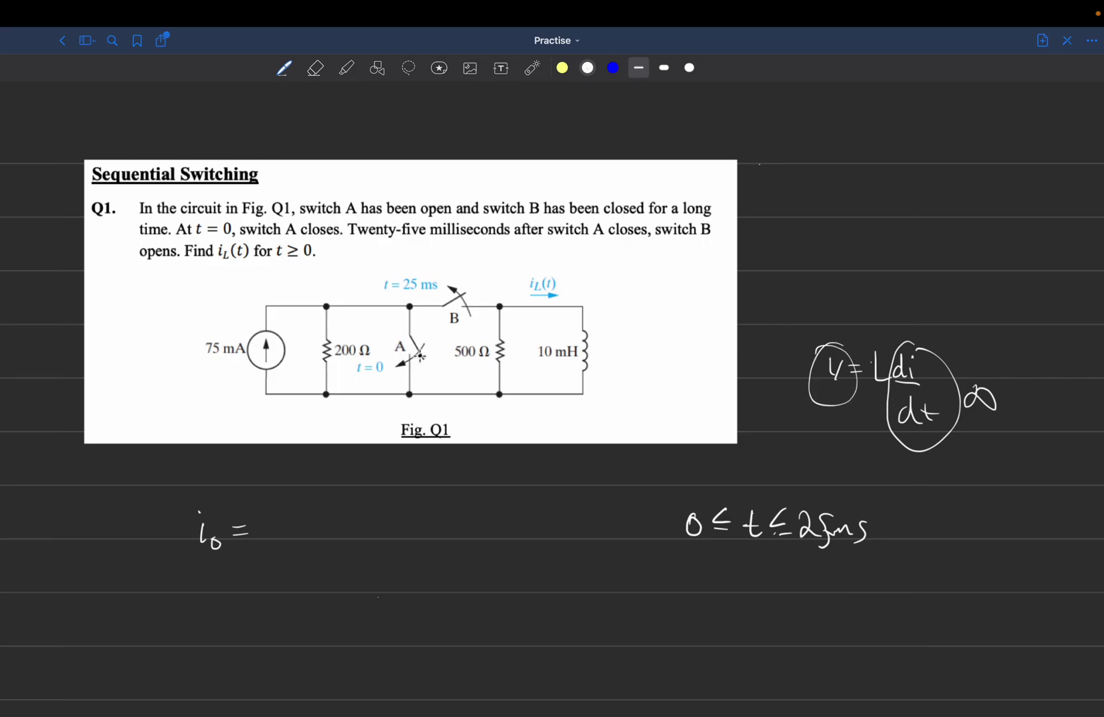
Step: Write 'i = t<0⁺ = t>0⁺' after the time interval
{"action": "left_click", "coordinate": [938, 510]}
{"action": "mouse_move", "coordinate": [936, 519]}
{"action": "left_mouse_down"}
{"action": "mouse_move", "coordinate": [939, 539]}
{"action": "mouse_move", "coordinate": [968, 524]}
{"action": "mouse_move", "coordinate": [997, 544]}
{"action": "left_mouse_up"}
{"action": "mouse_move", "coordinate": [982, 528]}
{"action": "left_mouse_down"}
{"action": "mouse_move", "coordinate": [1007, 527]}
{"action": "mouse_move", "coordinate": [1016, 543]}
{"action": "mouse_move", "coordinate": [1046, 526]}
{"action": "left_mouse_up"}
{"action": "left_click_drag", "start_coordinate": [1033, 534], "coordinate": [1065, 545]}
{"action": "mouse_move", "coordinate": [1055, 524]}
{"action": "left_mouse_down"}
{"action": "mouse_move", "coordinate": [1071, 524]}
{"action": "mouse_move", "coordinate": [1074, 538]}
{"action": "mouse_move", "coordinate": [1089, 519]}
{"action": "left_mouse_up"}
{"action": "left_click_drag", "start_coordinate": [1085, 514], "coordinate": [1094, 514]}
{"action": "left_click_drag", "start_coordinate": [1025, 508], "coordinate": [1037, 529]}
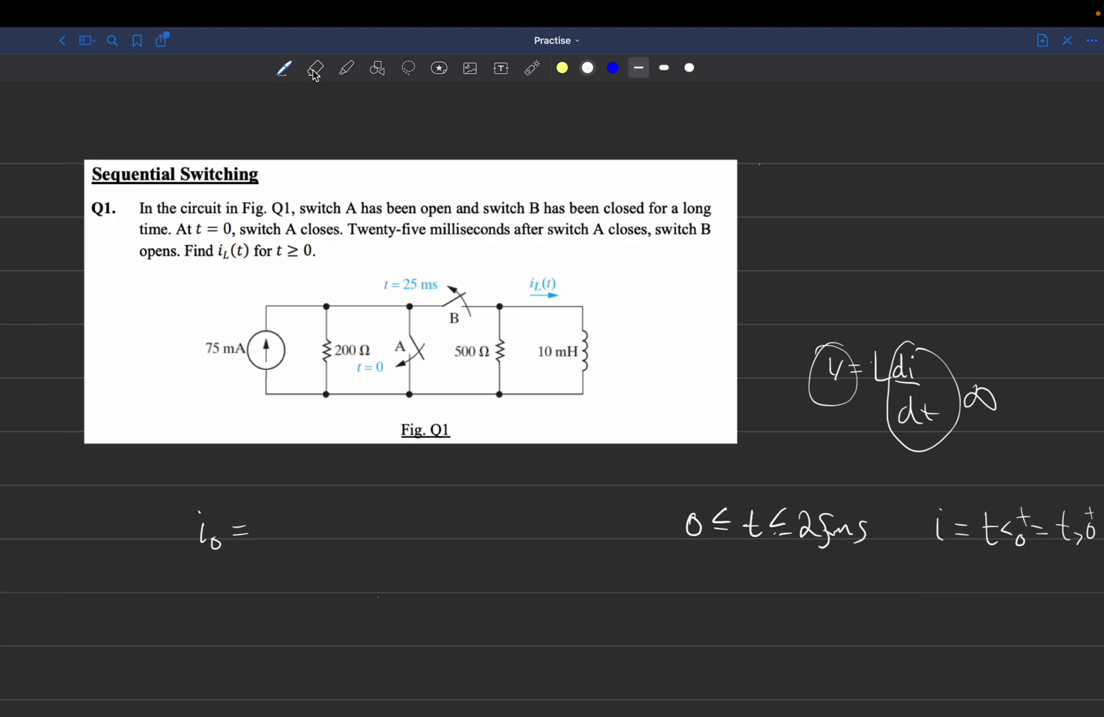
{"action": "left_click", "coordinate": [532, 67]}
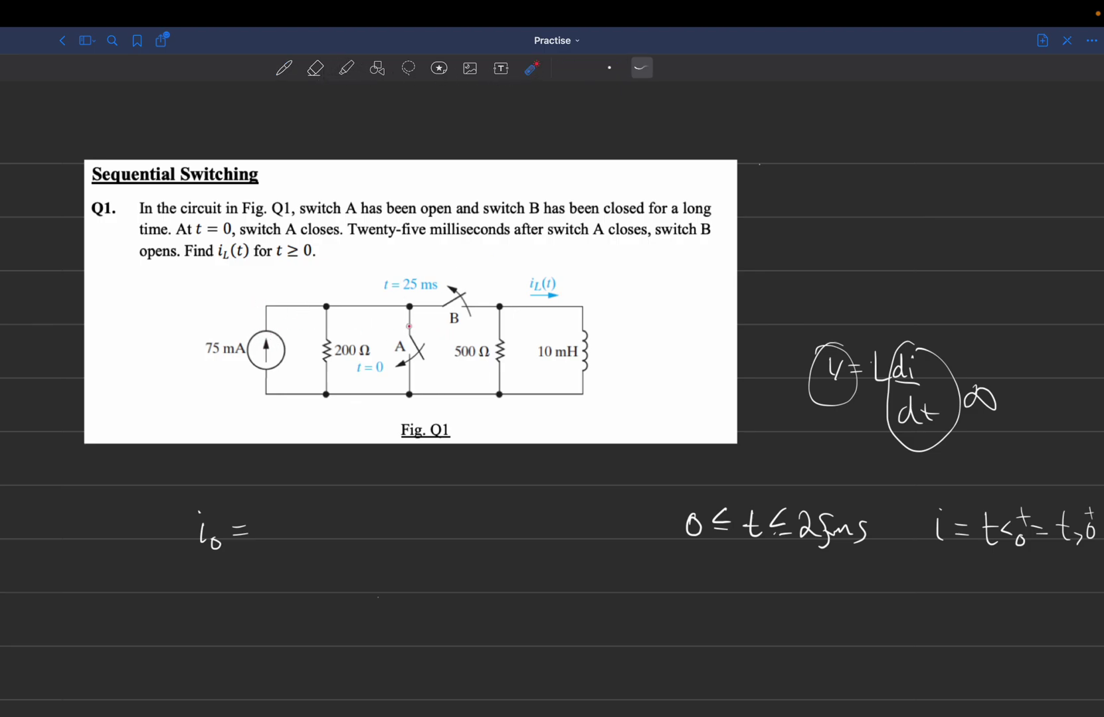
{"action": "mouse_move", "coordinate": [409, 326]}
{"action": "left_mouse_down"}
{"action": "mouse_move", "coordinate": [405, 387]}
{"action": "mouse_move", "coordinate": [455, 306]}
{"action": "mouse_move", "coordinate": [496, 310]}
{"action": "mouse_move", "coordinate": [452, 310]}
{"action": "left_mouse_up"}
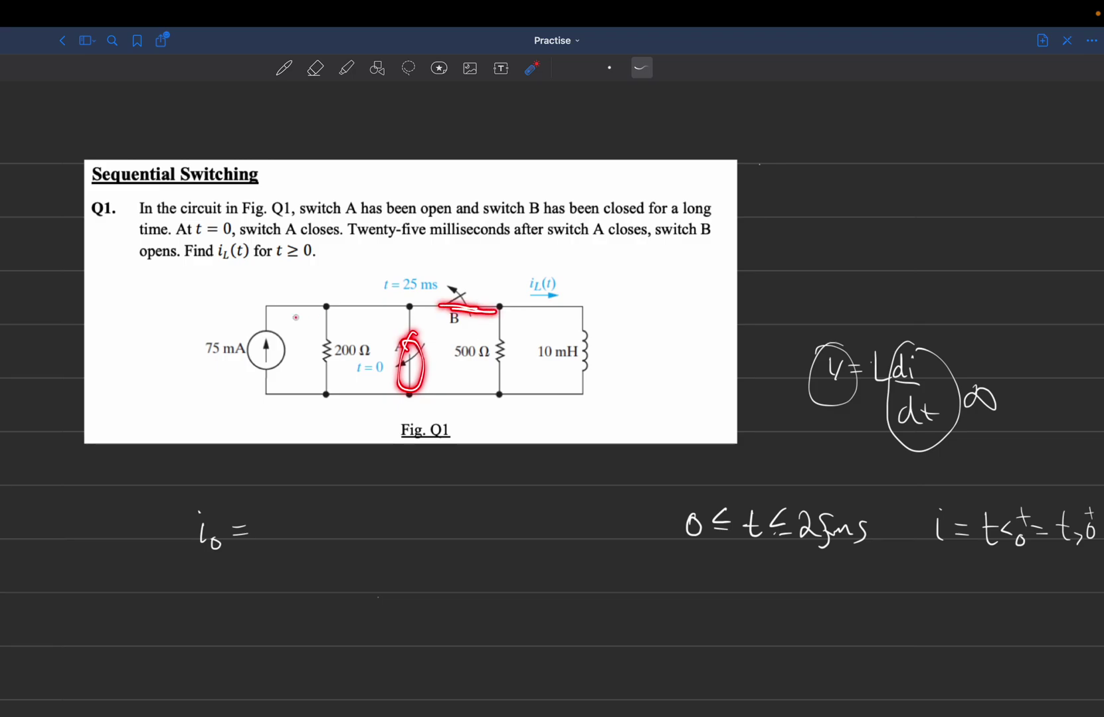
{"action": "mouse_move", "coordinate": [265, 309]}
{"action": "left_mouse_down"}
{"action": "mouse_move", "coordinate": [588, 318]}
{"action": "mouse_move", "coordinate": [577, 383]}
{"action": "mouse_move", "coordinate": [474, 398]}
{"action": "mouse_move", "coordinate": [400, 388]}
{"action": "mouse_move", "coordinate": [257, 397]}
{"action": "mouse_move", "coordinate": [264, 311]}
{"action": "mouse_move", "coordinate": [327, 327]}
{"action": "mouse_move", "coordinate": [329, 392]}
{"action": "left_mouse_up"}
{"action": "left_click_drag", "start_coordinate": [497, 312], "coordinate": [506, 398]}
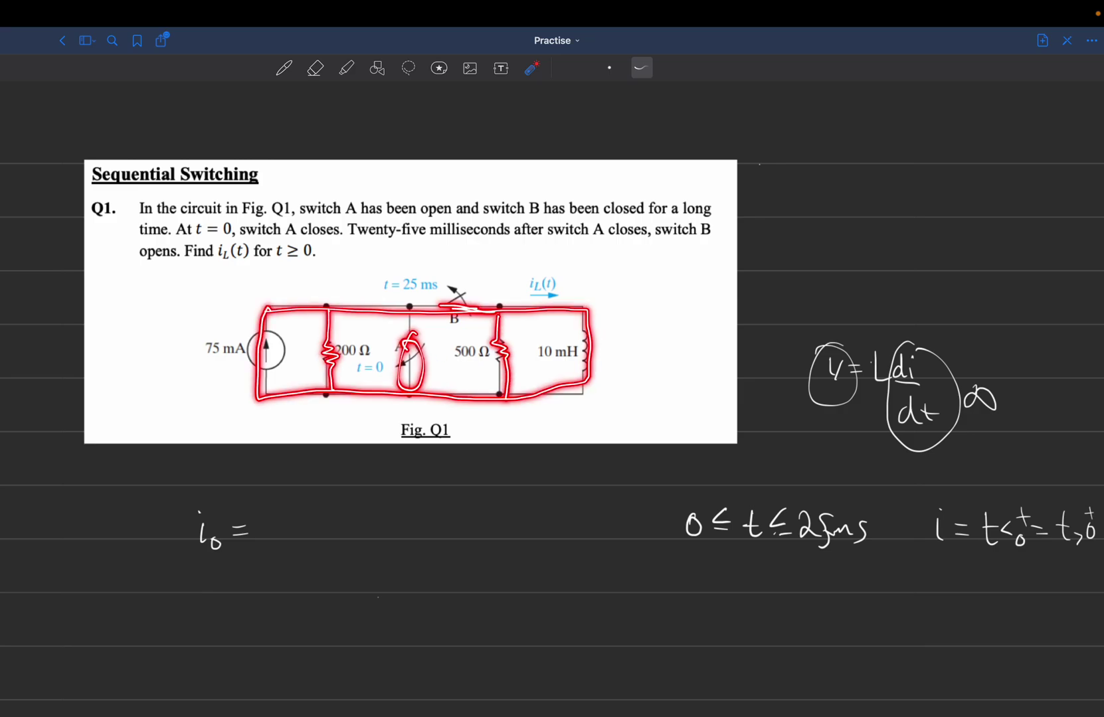
{"action": "left_click_drag", "start_coordinate": [272, 338], "coordinate": [278, 341]}
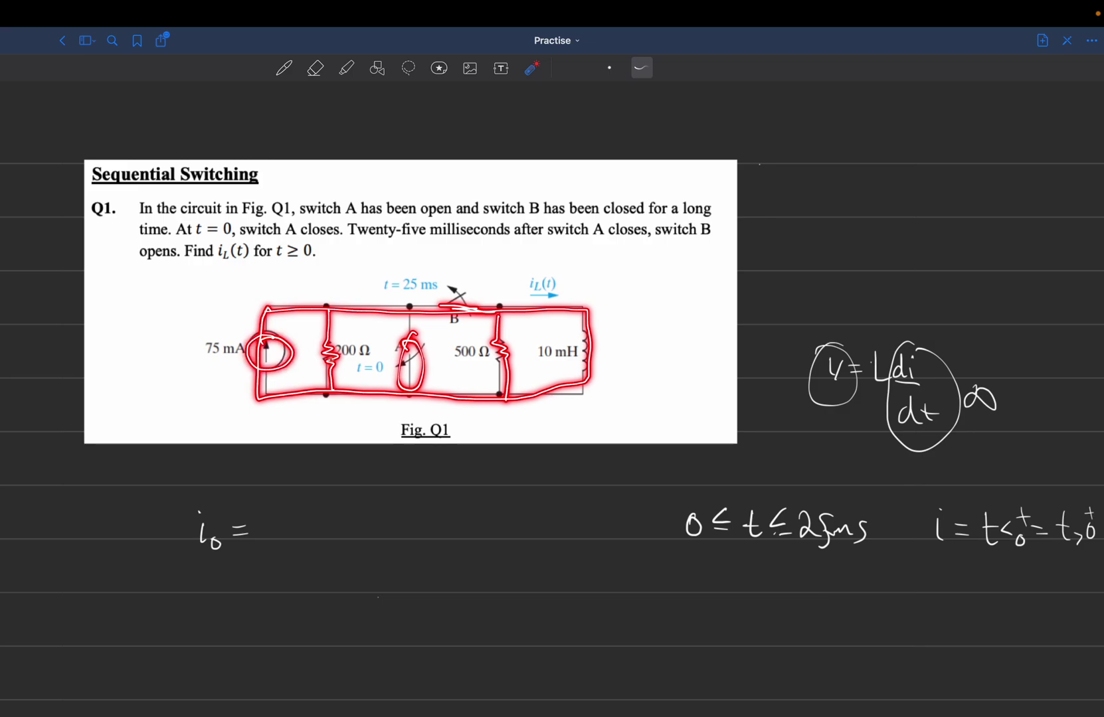
{"action": "left_click", "coordinate": [330, 227]}
{"action": "left_click", "coordinate": [284, 67]}
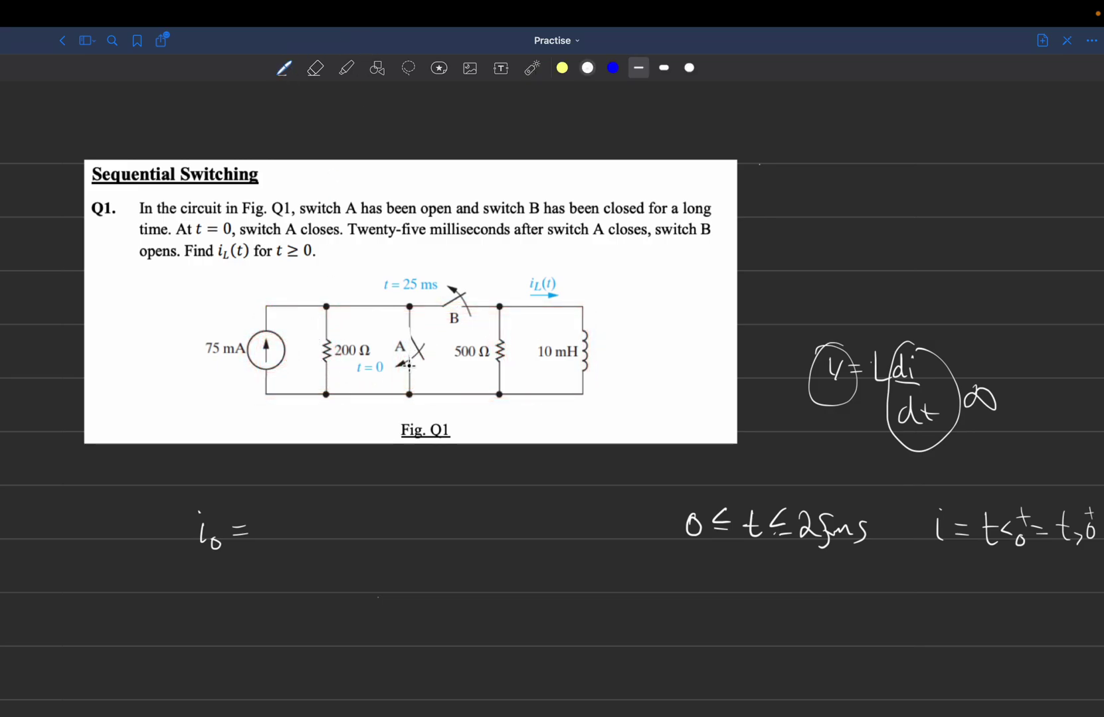
Step: Mark switch A and the 10 mH inductor in blue, erasing a stray scribble
{"action": "left_click", "coordinate": [613, 68]}
{"action": "mouse_move", "coordinate": [410, 322]}
{"action": "left_mouse_down"}
{"action": "mouse_move", "coordinate": [410, 372]}
{"action": "mouse_move", "coordinate": [447, 307]}
{"action": "mouse_move", "coordinate": [469, 307]}
{"action": "mouse_move", "coordinate": [436, 306]}
{"action": "mouse_move", "coordinate": [476, 307]}
{"action": "left_mouse_up"}
{"action": "left_click", "coordinate": [315, 68]}
{"action": "key", "text": "p"}
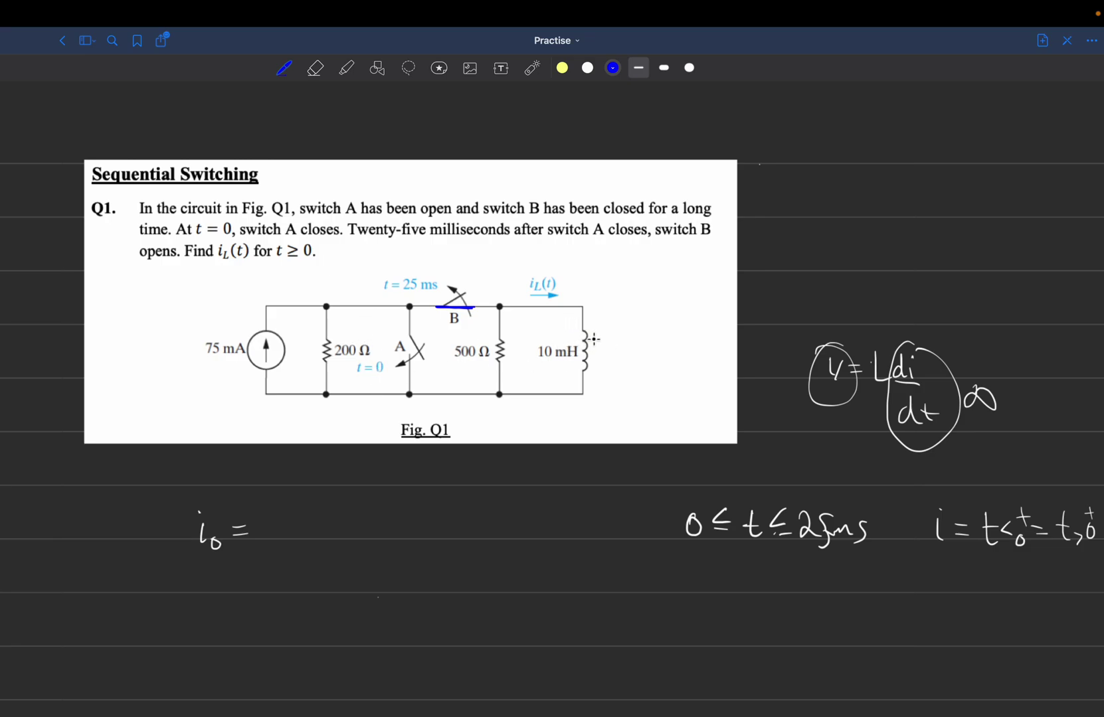
{"action": "mouse_move", "coordinate": [588, 326]}
{"action": "left_mouse_down"}
{"action": "mouse_move", "coordinate": [591, 387]}
{"action": "mouse_move", "coordinate": [583, 325]}
{"action": "mouse_move", "coordinate": [583, 375]}
{"action": "left_mouse_up"}
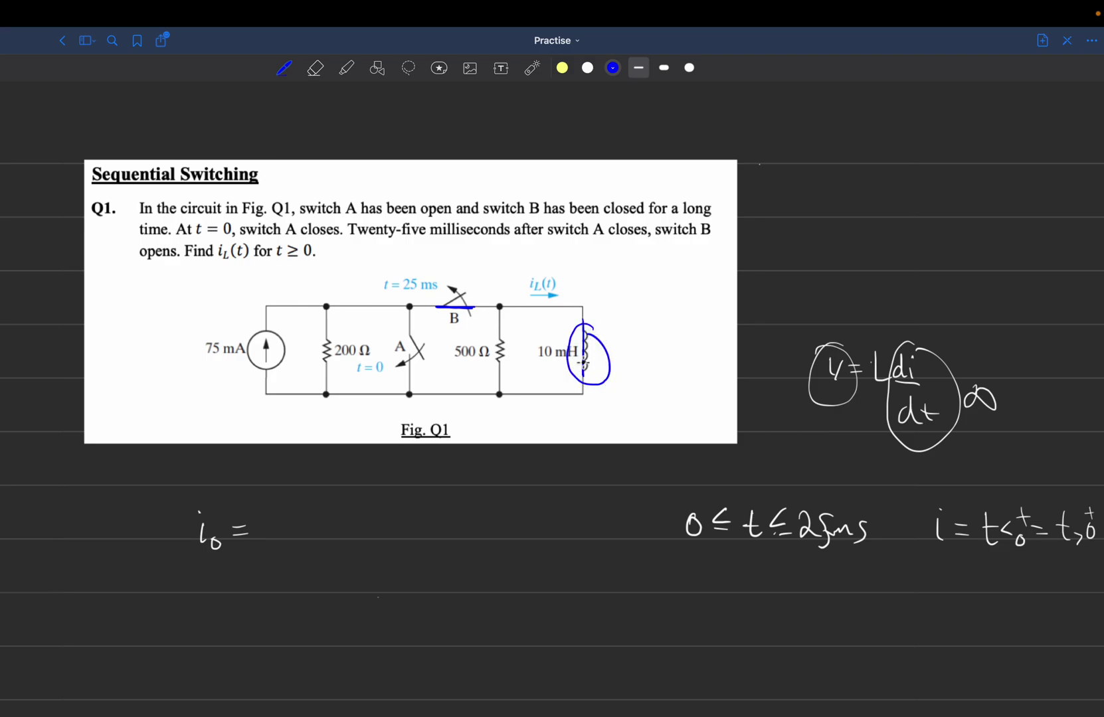
{"action": "left_click_drag", "start_coordinate": [583, 327], "coordinate": [583, 383]}
Step: Complete the initial current as 'i₀ = 75 mA' in white ink
{"action": "left_click", "coordinate": [587, 67]}
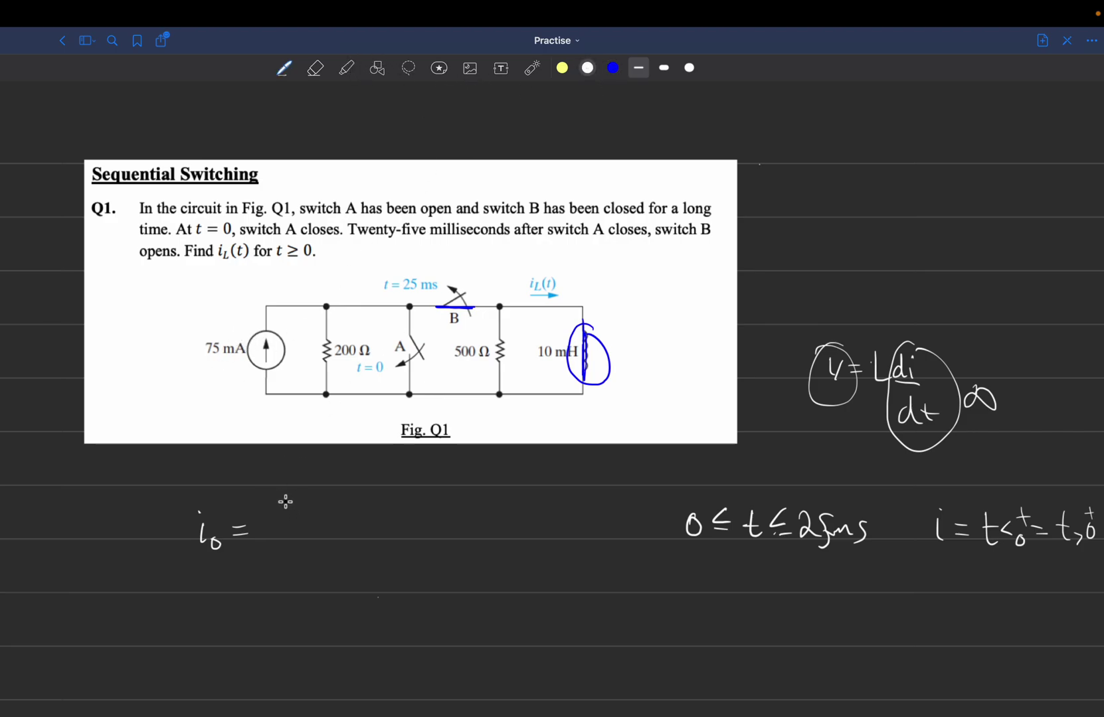
{"action": "mouse_move", "coordinate": [286, 504]}
{"action": "left_mouse_down"}
{"action": "mouse_move", "coordinate": [295, 530]}
{"action": "mouse_move", "coordinate": [313, 507]}
{"action": "mouse_move", "coordinate": [333, 531]}
{"action": "left_mouse_up"}
{"action": "mouse_move", "coordinate": [337, 513]}
{"action": "left_mouse_down"}
{"action": "mouse_move", "coordinate": [339, 536]}
{"action": "mouse_move", "coordinate": [347, 511]}
{"action": "left_mouse_up"}
{"action": "left_click_drag", "start_coordinate": [335, 526], "coordinate": [357, 526]}
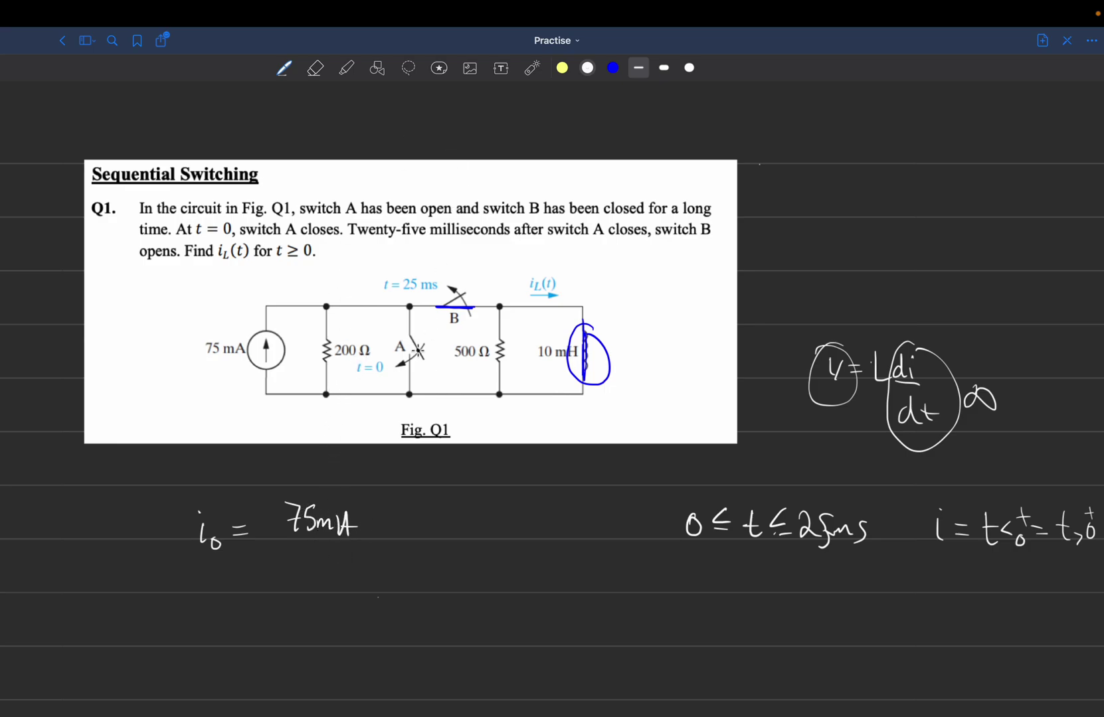
Step: Draw a blue line over switch A and erase the blue circle around the inductor
{"action": "left_click", "coordinate": [613, 68]}
{"action": "left_click_drag", "start_coordinate": [411, 334], "coordinate": [411, 376]}
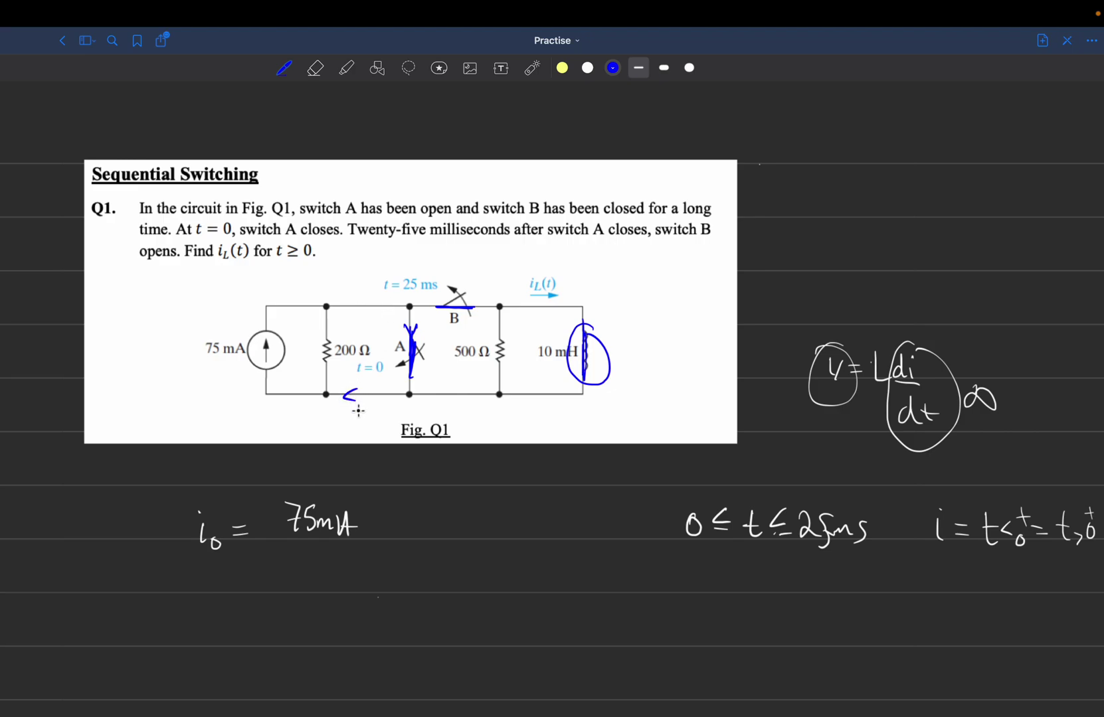
{"action": "left_click", "coordinate": [325, 73]}
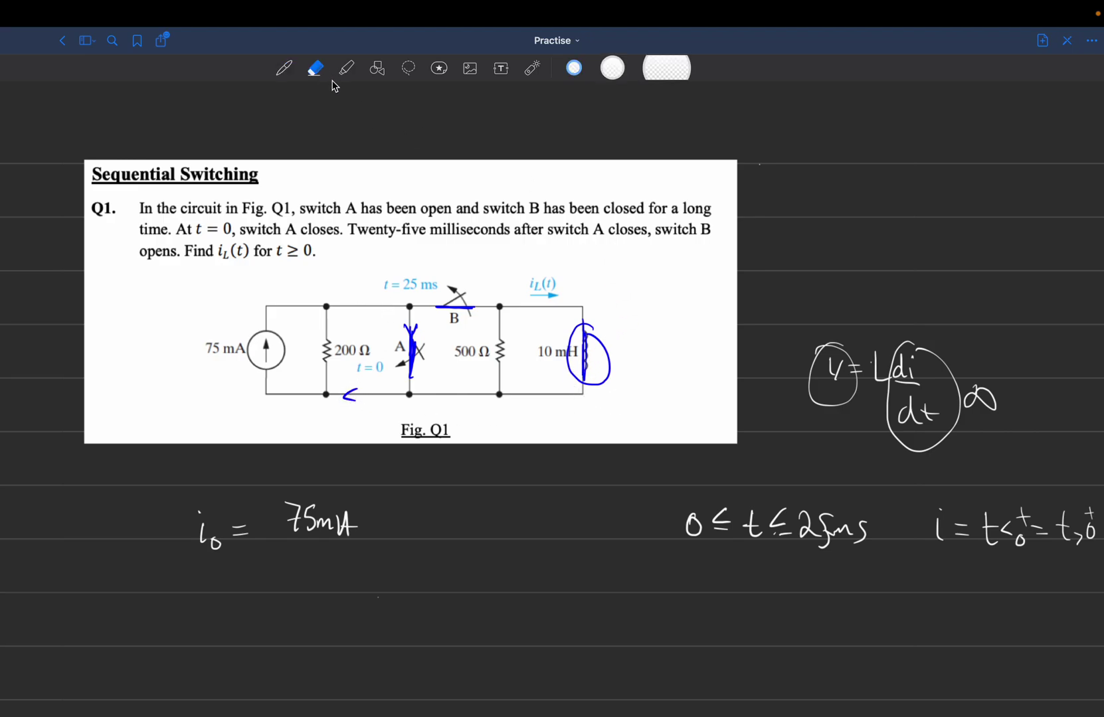
{"action": "left_click_drag", "start_coordinate": [605, 339], "coordinate": [567, 359]}
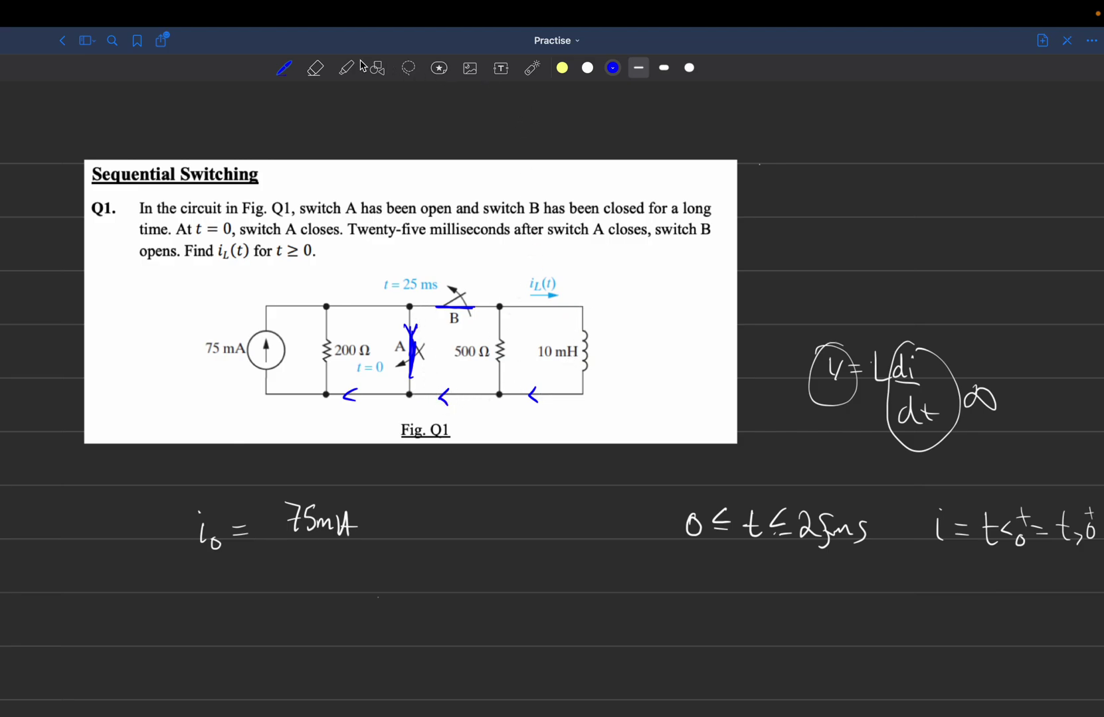
Step: Begin 'i_L = i₀' in white below the i₀ = 75 mA line
{"action": "left_click", "coordinate": [587, 68]}
{"action": "left_click", "coordinate": [189, 613]}
{"action": "mouse_move", "coordinate": [189, 639]}
{"action": "left_mouse_down"}
{"action": "mouse_move", "coordinate": [189, 624]}
{"action": "mouse_move", "coordinate": [212, 655]}
{"action": "left_mouse_up"}
{"action": "mouse_move", "coordinate": [220, 633]}
{"action": "left_mouse_down"}
{"action": "mouse_move", "coordinate": [310, 642]}
{"action": "mouse_move", "coordinate": [328, 613]}
{"action": "left_mouse_up"}
{"action": "left_click", "coordinate": [262, 611]}
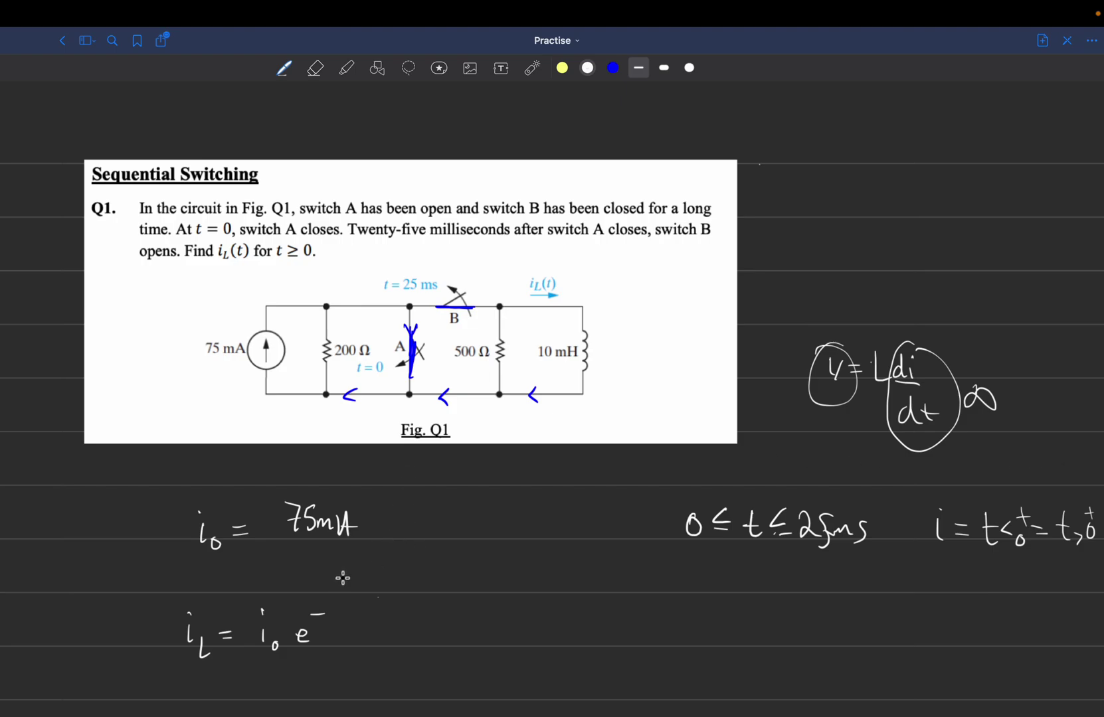
Step: Add t/τ to the exponent and write 'τ = L/R' to the right
{"action": "mouse_move", "coordinate": [337, 595]}
{"action": "left_mouse_down"}
{"action": "mouse_move", "coordinate": [339, 627]}
{"action": "mouse_move", "coordinate": [364, 615]}
{"action": "mouse_move", "coordinate": [353, 631]}
{"action": "left_mouse_up"}
{"action": "left_click_drag", "start_coordinate": [576, 619], "coordinate": [602, 616]}
{"action": "mouse_move", "coordinate": [590, 618]}
{"action": "left_mouse_down"}
{"action": "mouse_move", "coordinate": [592, 638]}
{"action": "mouse_move", "coordinate": [616, 623]}
{"action": "left_mouse_up"}
{"action": "mouse_move", "coordinate": [605, 630]}
{"action": "left_mouse_down"}
{"action": "mouse_move", "coordinate": [642, 624]}
{"action": "mouse_move", "coordinate": [647, 670]}
{"action": "left_mouse_up"}
{"action": "left_click_drag", "start_coordinate": [648, 648], "coordinate": [667, 665]}
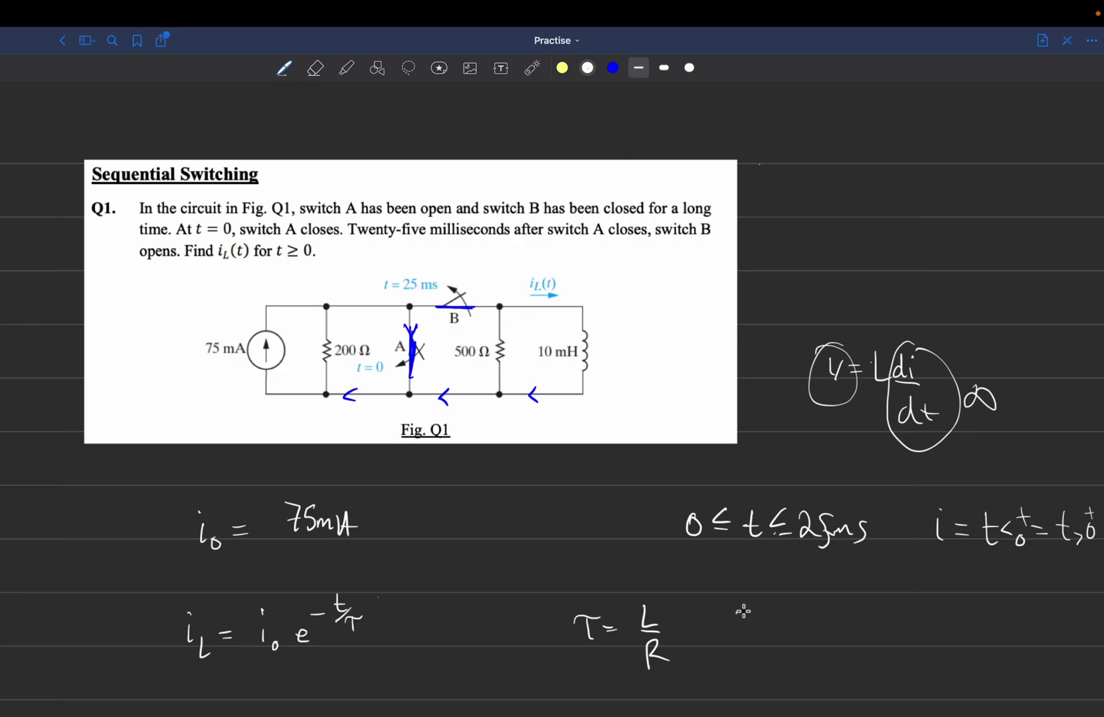
Step: Evaluate the time constant as 0.01/0 = ∞
{"action": "mouse_move", "coordinate": [741, 610]}
{"action": "left_mouse_down"}
{"action": "mouse_move", "coordinate": [776, 611]}
{"action": "mouse_move", "coordinate": [801, 634]}
{"action": "left_mouse_up"}
{"action": "left_click", "coordinate": [761, 622]}
{"action": "mouse_move", "coordinate": [732, 649]}
{"action": "left_mouse_down"}
{"action": "mouse_move", "coordinate": [790, 648]}
{"action": "mouse_move", "coordinate": [769, 667]}
{"action": "left_mouse_up"}
{"action": "left_click_drag", "start_coordinate": [849, 629], "coordinate": [868, 629]}
{"action": "mouse_move", "coordinate": [850, 637]}
{"action": "left_mouse_down"}
{"action": "mouse_move", "coordinate": [902, 644]}
{"action": "mouse_move", "coordinate": [926, 624]}
{"action": "left_mouse_up"}
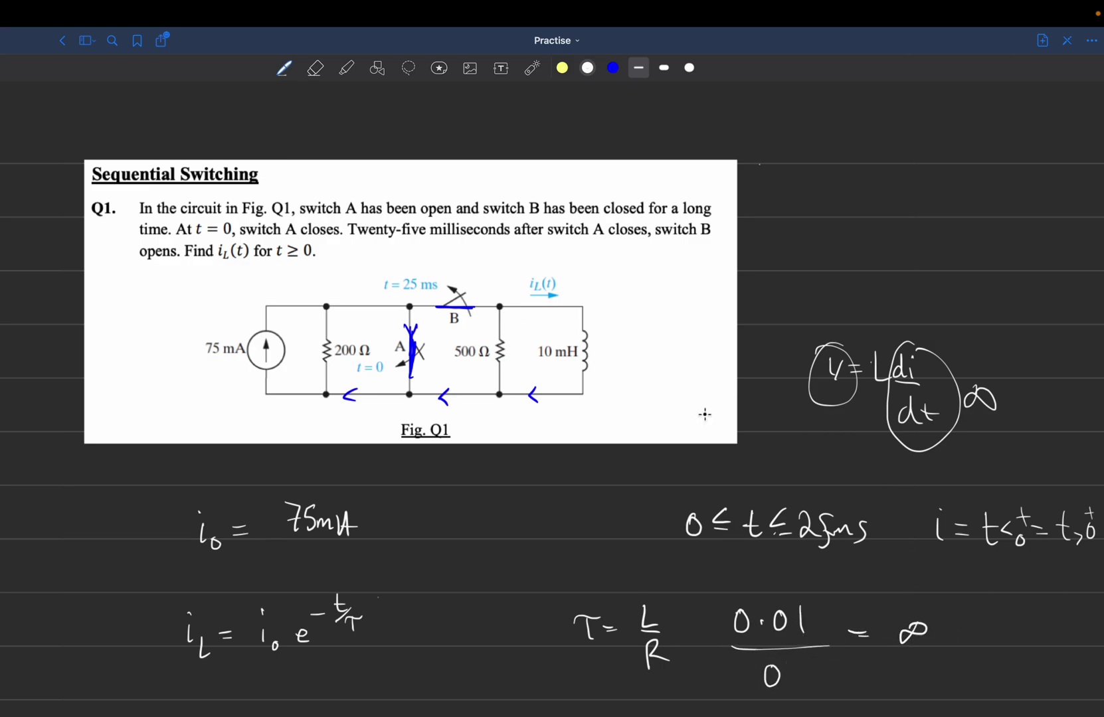
Step: Write the interval '[0 ≤ t ≤ 25) ms' on a new line
{"action": "scroll", "coordinate": [477, 393], "scroll_direction": "down", "scroll_amount": 5}
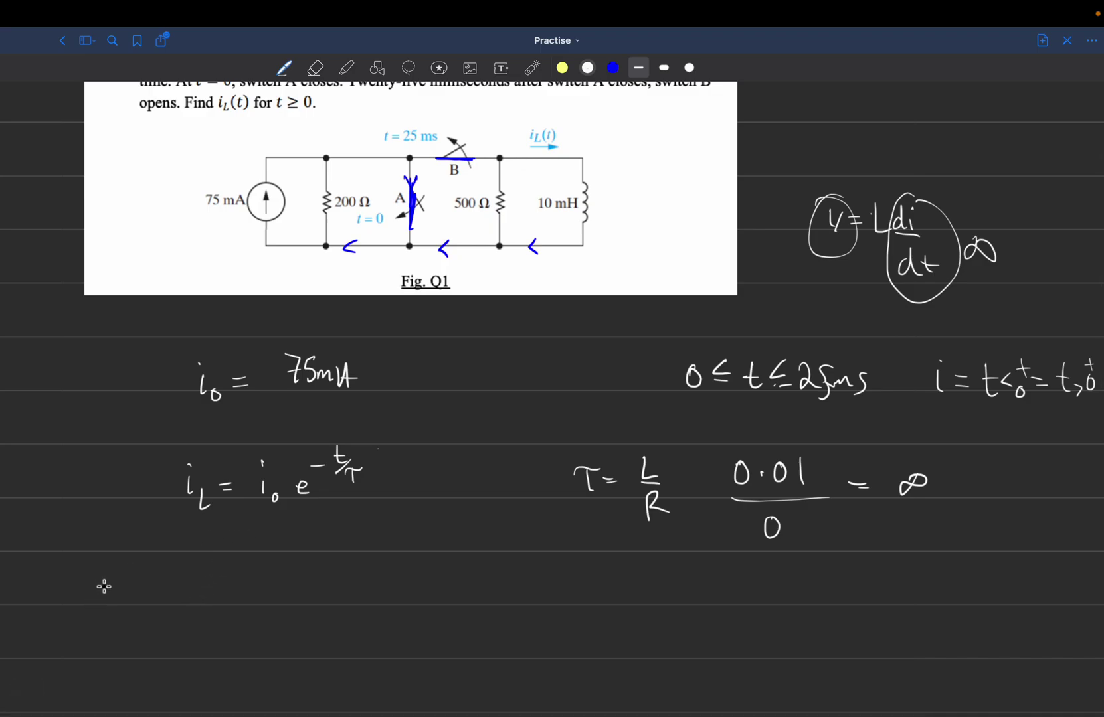
{"action": "left_click_drag", "start_coordinate": [111, 576], "coordinate": [156, 591]}
{"action": "mouse_move", "coordinate": [136, 597]}
{"action": "left_mouse_down"}
{"action": "mouse_move", "coordinate": [187, 601]}
{"action": "mouse_move", "coordinate": [193, 583]}
{"action": "mouse_move", "coordinate": [224, 596]}
{"action": "left_mouse_up"}
{"action": "left_click_drag", "start_coordinate": [212, 602], "coordinate": [265, 605]}
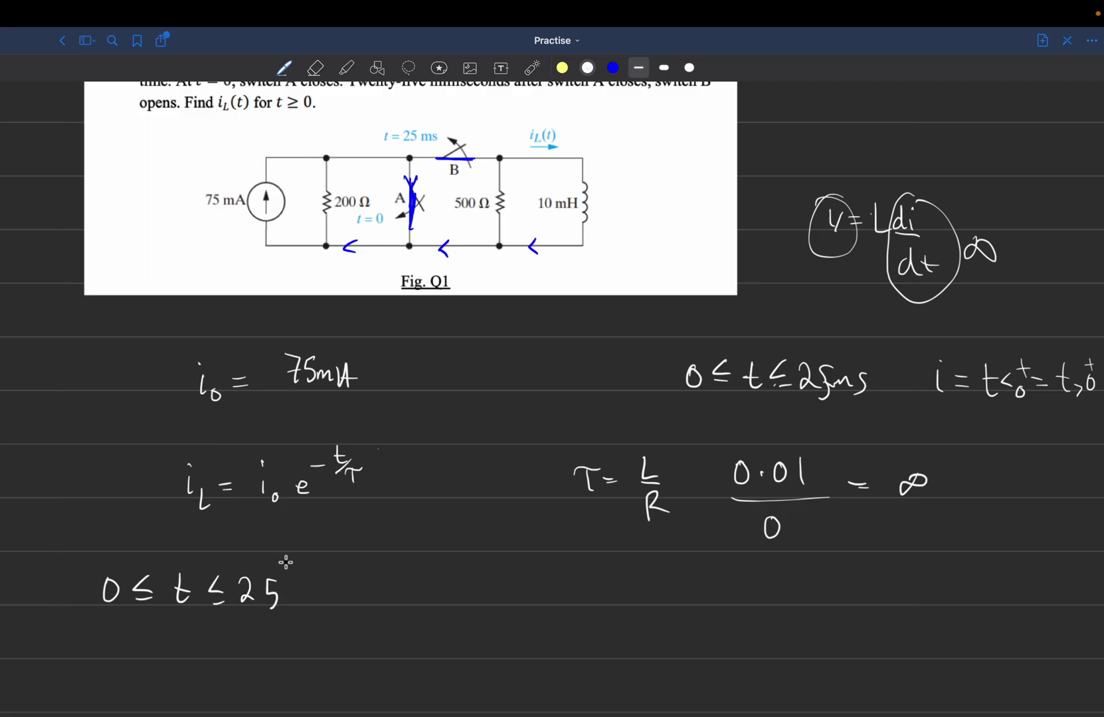
{"action": "left_click_drag", "start_coordinate": [291, 556], "coordinate": [289, 621]}
{"action": "left_click_drag", "start_coordinate": [112, 556], "coordinate": [116, 624]}
{"action": "left_click_drag", "start_coordinate": [324, 593], "coordinate": [347, 609]}
Step: Write 'i_L = 75 e^(−t/∞) mA' beside the interval
{"action": "left_click_drag", "start_coordinate": [490, 575], "coordinate": [491, 579]}
{"action": "left_click_drag", "start_coordinate": [491, 592], "coordinate": [494, 608]}
{"action": "mouse_move", "coordinate": [503, 596]}
{"action": "left_mouse_down"}
{"action": "mouse_move", "coordinate": [526, 603]}
{"action": "mouse_move", "coordinate": [551, 581]}
{"action": "left_mouse_up"}
{"action": "mouse_move", "coordinate": [536, 590]}
{"action": "left_mouse_down"}
{"action": "mouse_move", "coordinate": [584, 601]}
{"action": "mouse_move", "coordinate": [609, 589]}
{"action": "mouse_move", "coordinate": [602, 600]}
{"action": "left_mouse_up"}
{"action": "mouse_move", "coordinate": [606, 575]}
{"action": "left_mouse_down"}
{"action": "mouse_move", "coordinate": [661, 607]}
{"action": "mouse_move", "coordinate": [677, 572]}
{"action": "mouse_move", "coordinate": [698, 567]}
{"action": "left_mouse_up"}
{"action": "mouse_move", "coordinate": [688, 557]}
{"action": "left_mouse_down"}
{"action": "mouse_move", "coordinate": [704, 554]}
{"action": "mouse_move", "coordinate": [702, 579]}
{"action": "left_mouse_up"}
{"action": "mouse_move", "coordinate": [717, 566]}
{"action": "left_mouse_down"}
{"action": "mouse_move", "coordinate": [742, 575]}
{"action": "mouse_move", "coordinate": [795, 590]}
{"action": "left_mouse_up"}
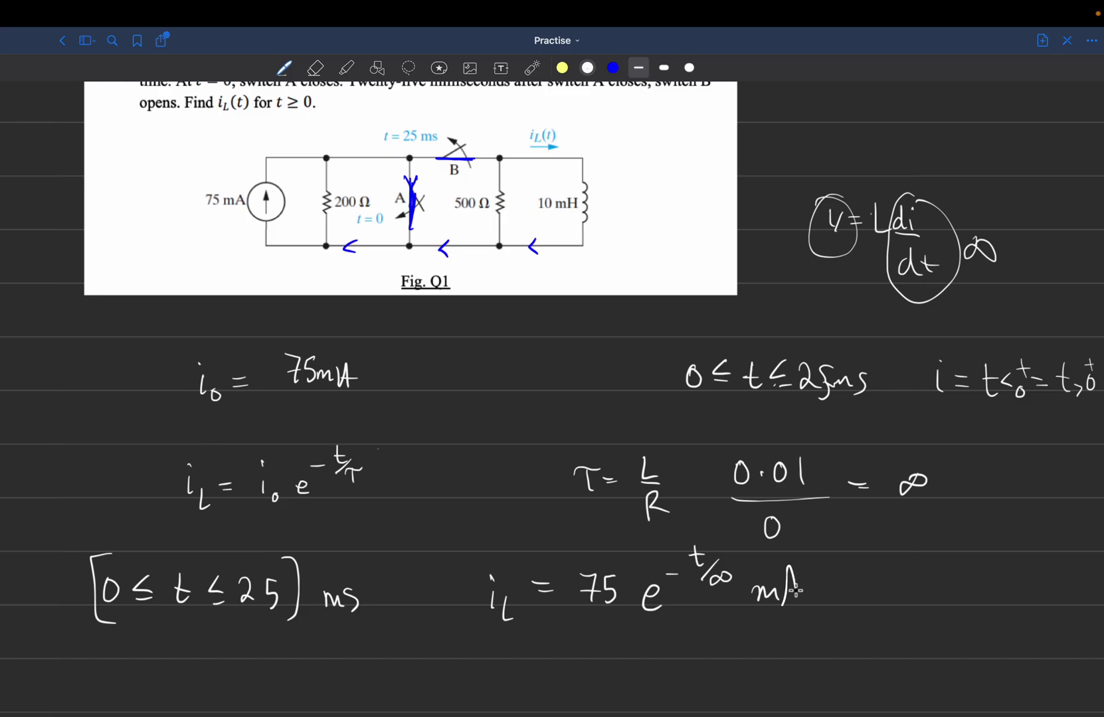
Step: Write and underline 't ≥ 25' as the heading of the second case
{"action": "scroll", "coordinate": [672, 457], "scroll_direction": "up", "scroll_amount": 3}
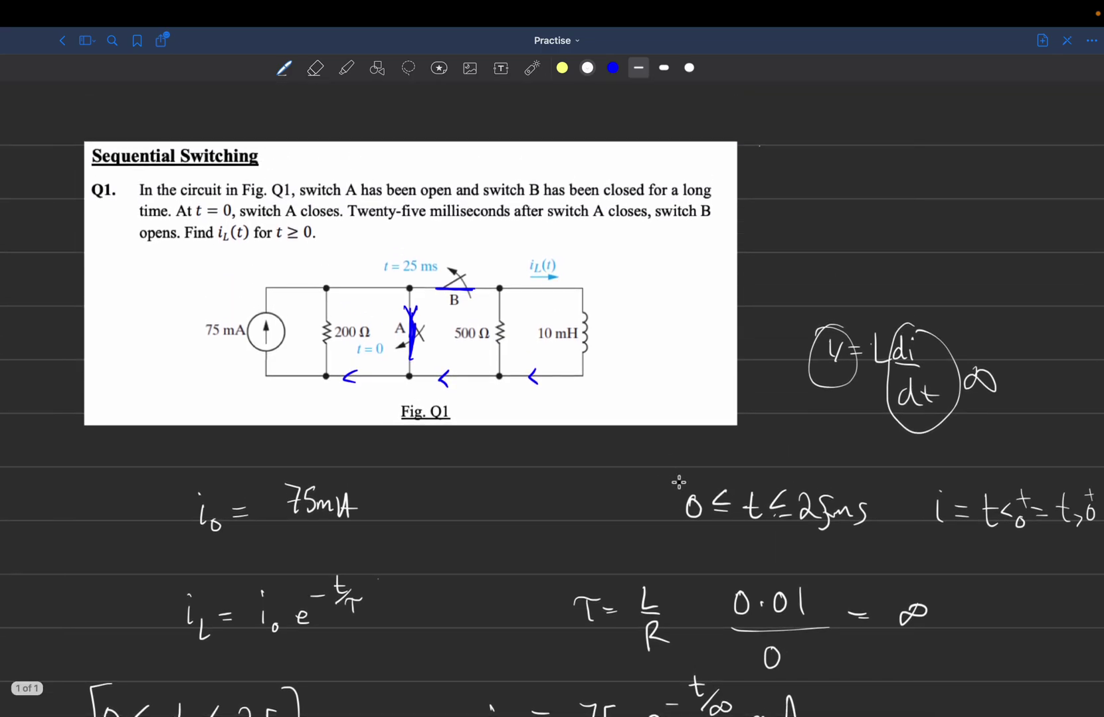
{"action": "scroll", "coordinate": [726, 480], "scroll_direction": "down", "scroll_amount": 1}
{"action": "scroll", "coordinate": [727, 480], "scroll_direction": "up", "scroll_amount": 2}
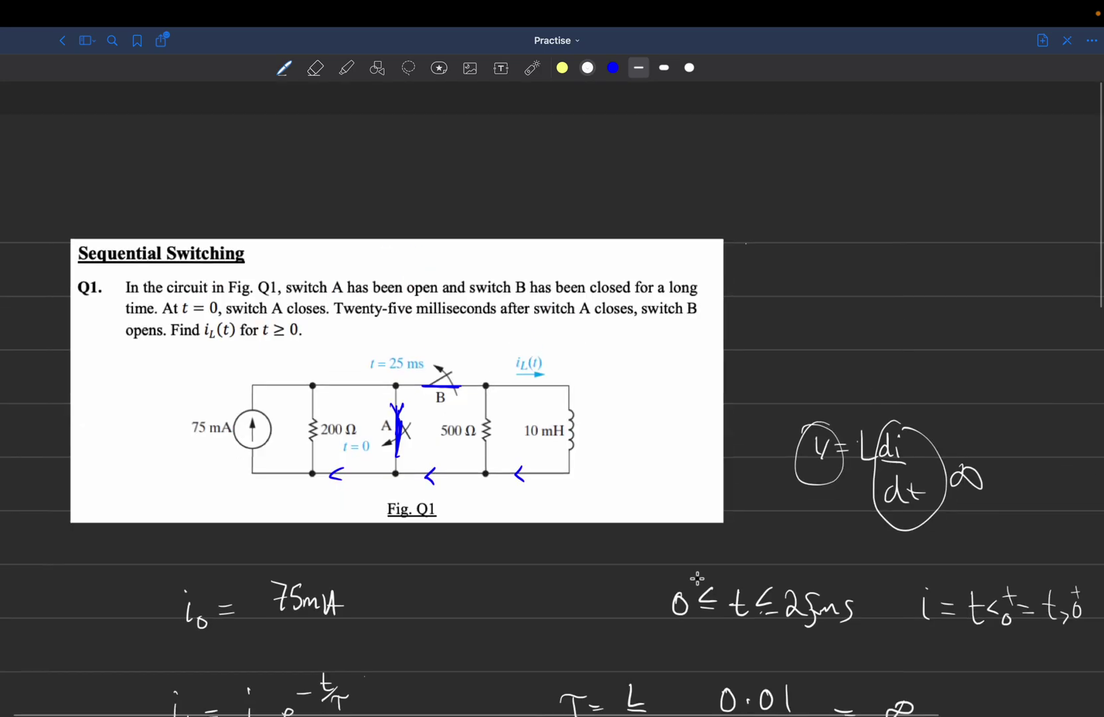
{"action": "scroll", "coordinate": [717, 476], "scroll_direction": "down", "scroll_amount": 5}
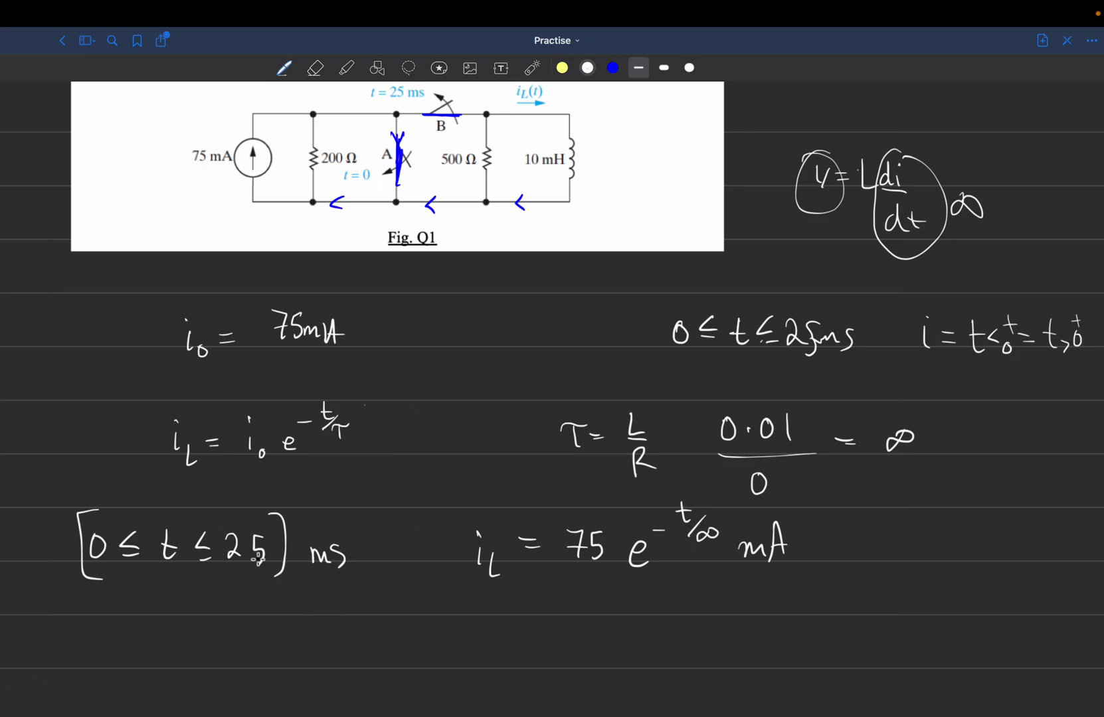
{"action": "scroll", "coordinate": [328, 431], "scroll_direction": "down", "scroll_amount": 3}
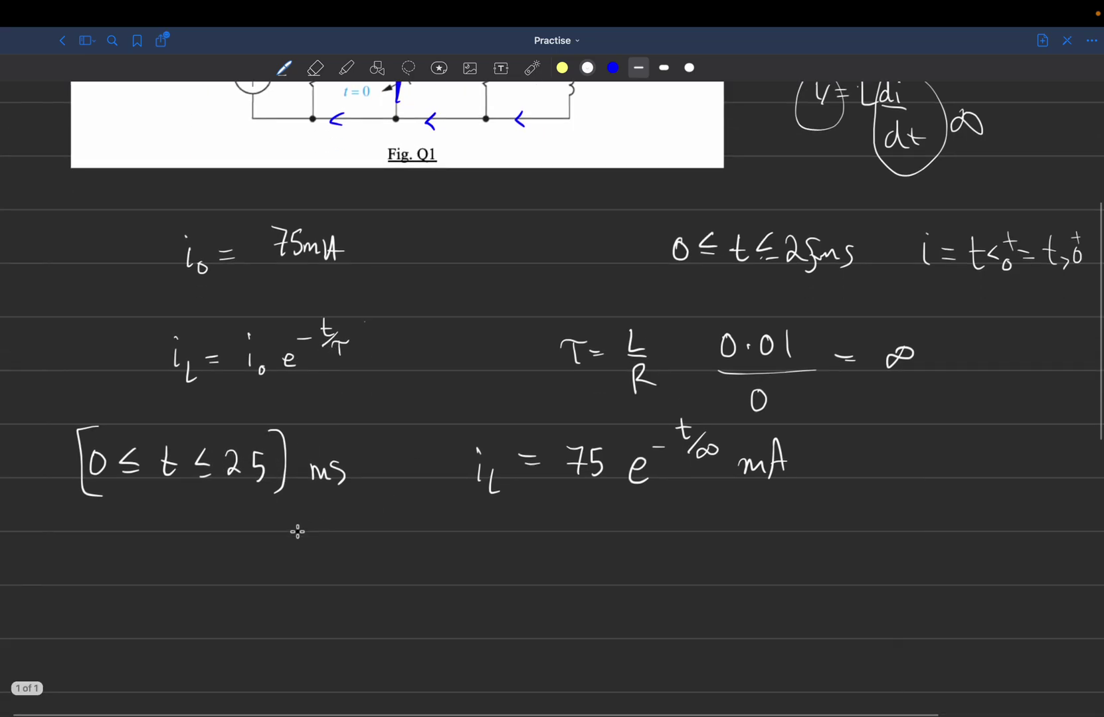
{"action": "left_click_drag", "start_coordinate": [188, 549], "coordinate": [193, 585]}
{"action": "mouse_move", "coordinate": [177, 567]}
{"action": "left_mouse_down"}
{"action": "mouse_move", "coordinate": [232, 557]}
{"action": "mouse_move", "coordinate": [225, 579]}
{"action": "left_mouse_up"}
{"action": "left_click_drag", "start_coordinate": [219, 587], "coordinate": [280, 583]}
{"action": "left_click_drag", "start_coordinate": [284, 546], "coordinate": [306, 545]}
{"action": "left_click_drag", "start_coordinate": [197, 597], "coordinate": [308, 595]}
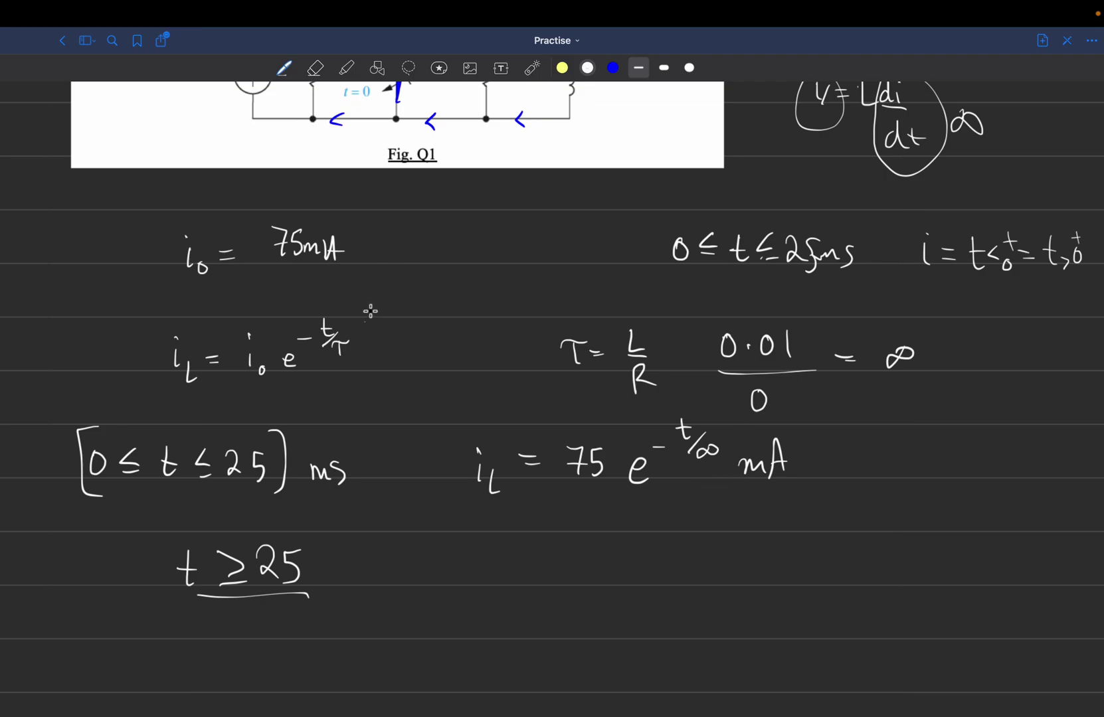
Step: Erase the blue mark across switch B and return to the pen
{"action": "scroll", "coordinate": [455, 226], "scroll_direction": "up", "scroll_amount": 3}
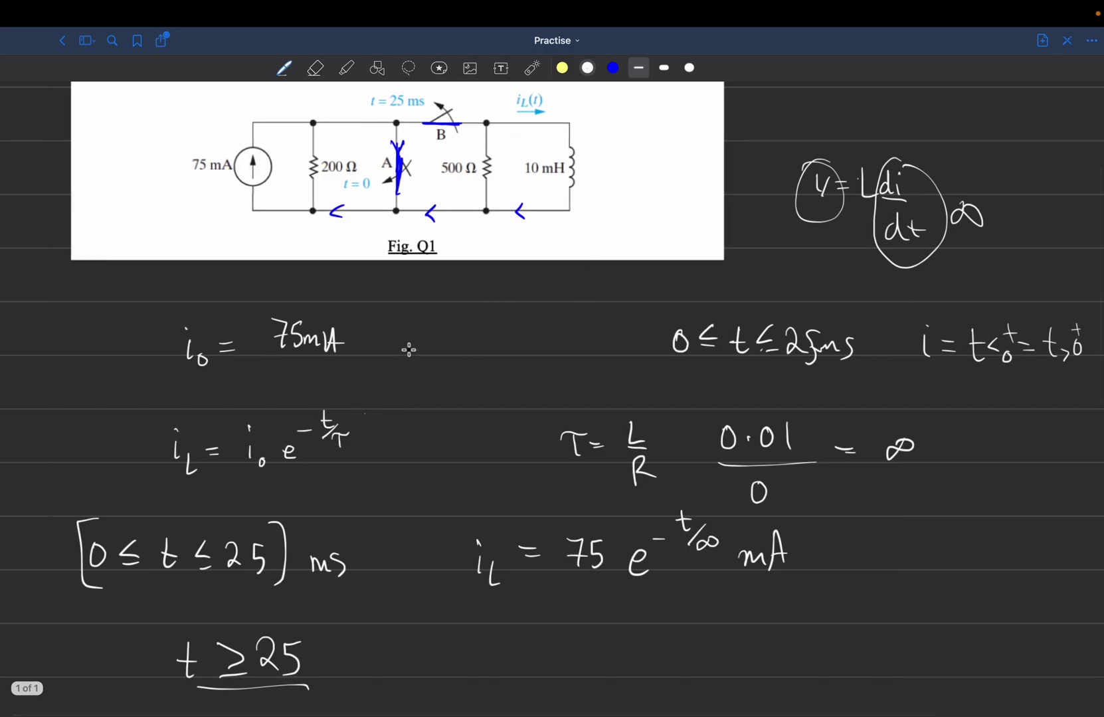
{"action": "left_click", "coordinate": [315, 68]}
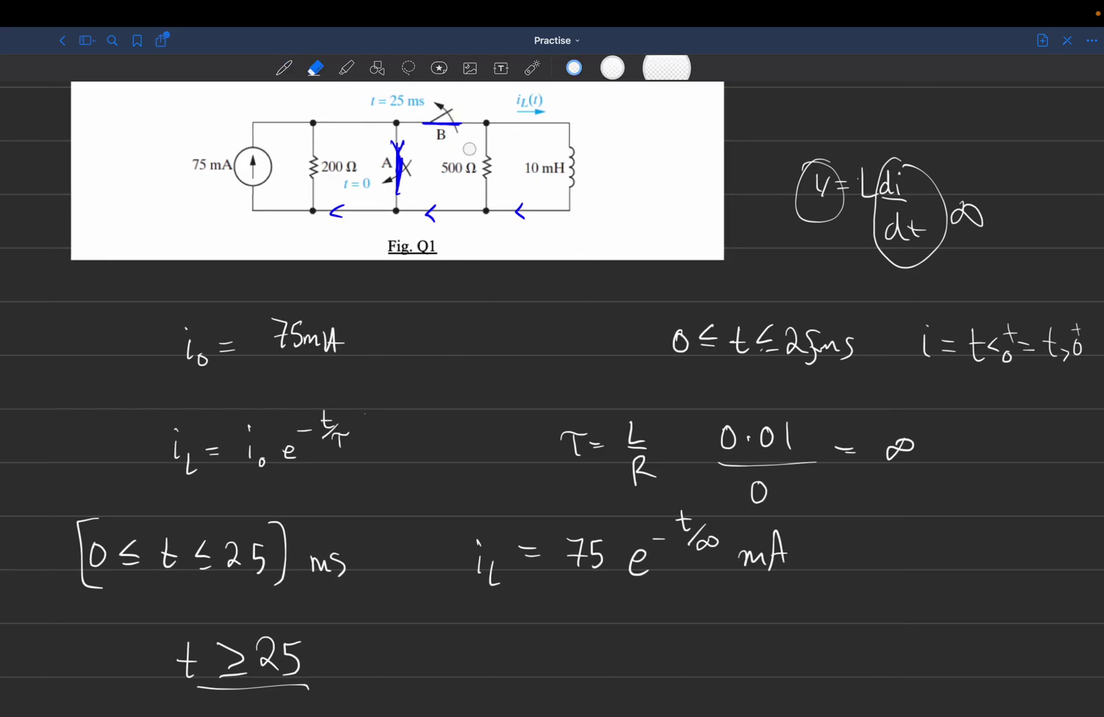
{"action": "left_click_drag", "start_coordinate": [444, 121], "coordinate": [440, 125]}
{"action": "key", "text": "p"}
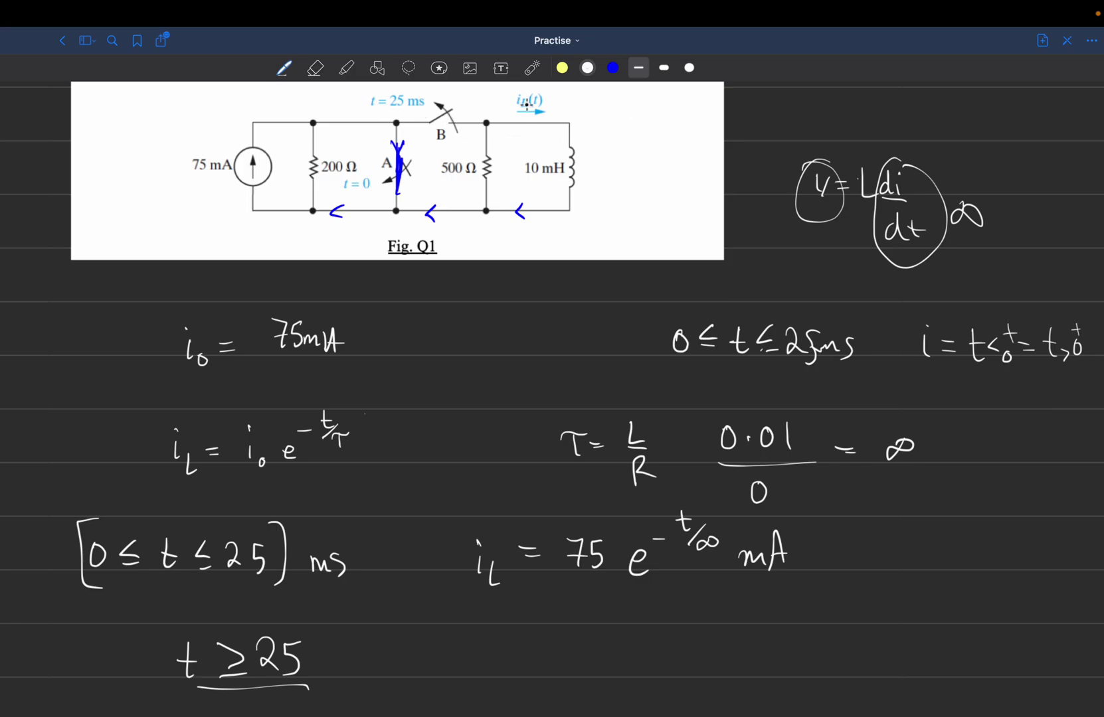
Step: Outline the 500 Ω and 10 mH loop in blue, then go back to white ink
{"action": "left_click", "coordinate": [612, 68]}
{"action": "mouse_move", "coordinate": [578, 118]}
{"action": "left_mouse_down"}
{"action": "mouse_move", "coordinate": [483, 107]}
{"action": "mouse_move", "coordinate": [463, 157]}
{"action": "mouse_move", "coordinate": [458, 229]}
{"action": "mouse_move", "coordinate": [543, 241]}
{"action": "mouse_move", "coordinate": [589, 175]}
{"action": "mouse_move", "coordinate": [584, 115]}
{"action": "left_mouse_up"}
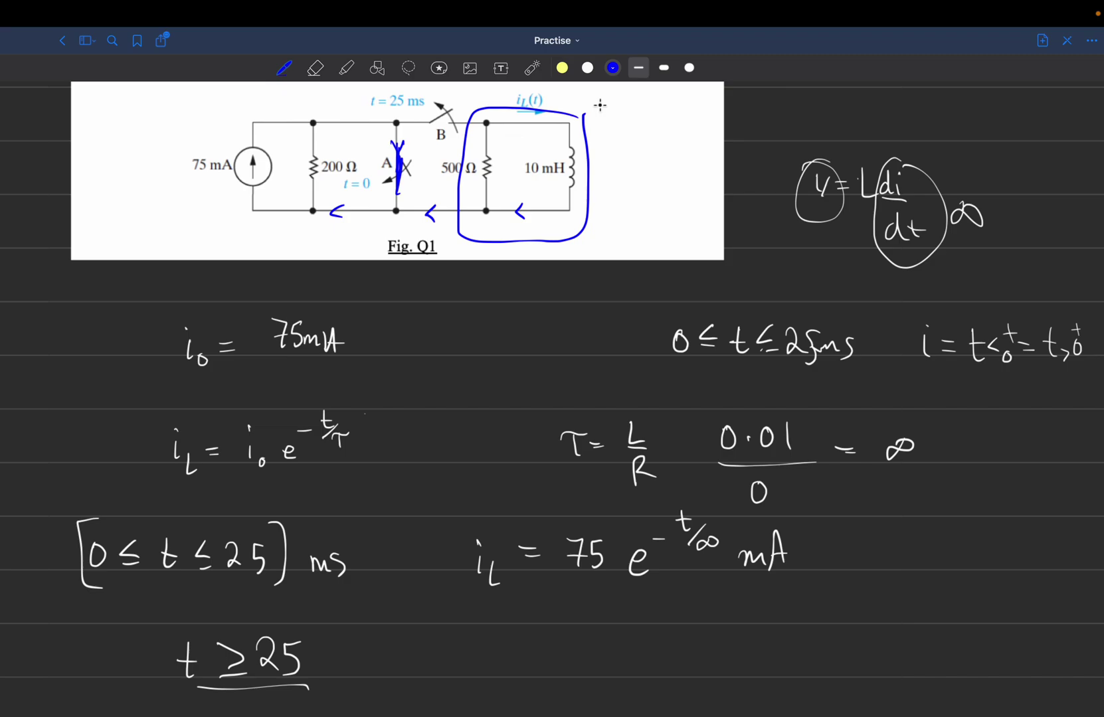
{"action": "left_click", "coordinate": [587, 68]}
{"action": "scroll", "coordinate": [343, 388], "scroll_direction": "down", "scroll_amount": 3}
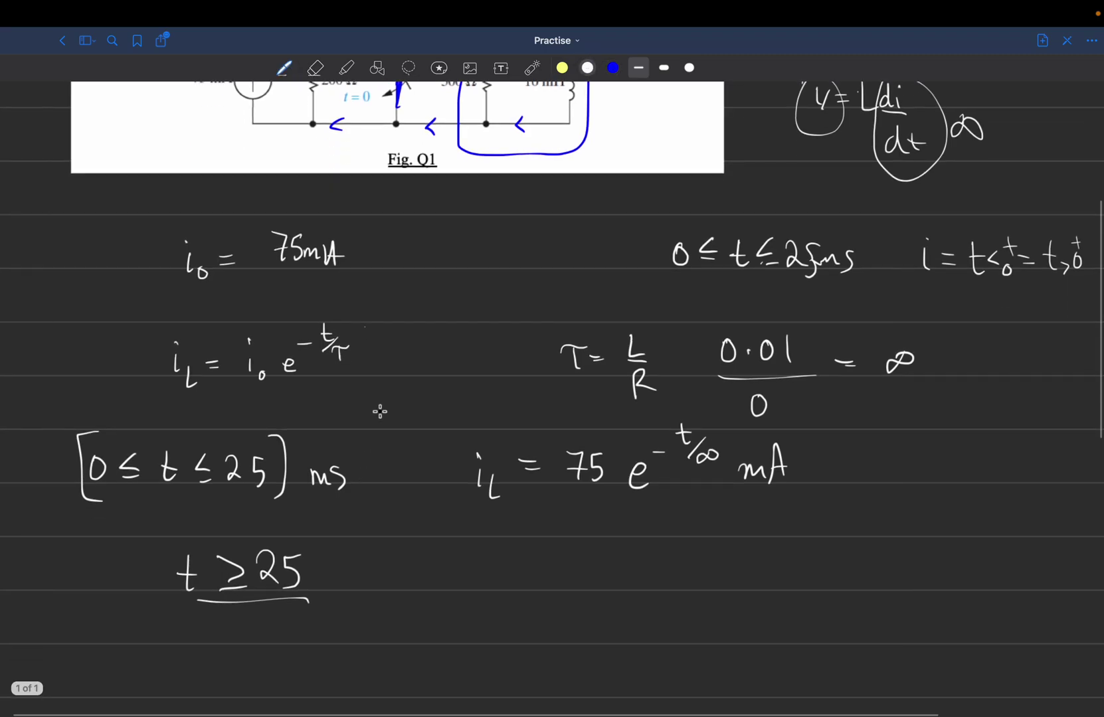
{"action": "scroll", "coordinate": [379, 412], "scroll_direction": "down", "scroll_amount": 3}
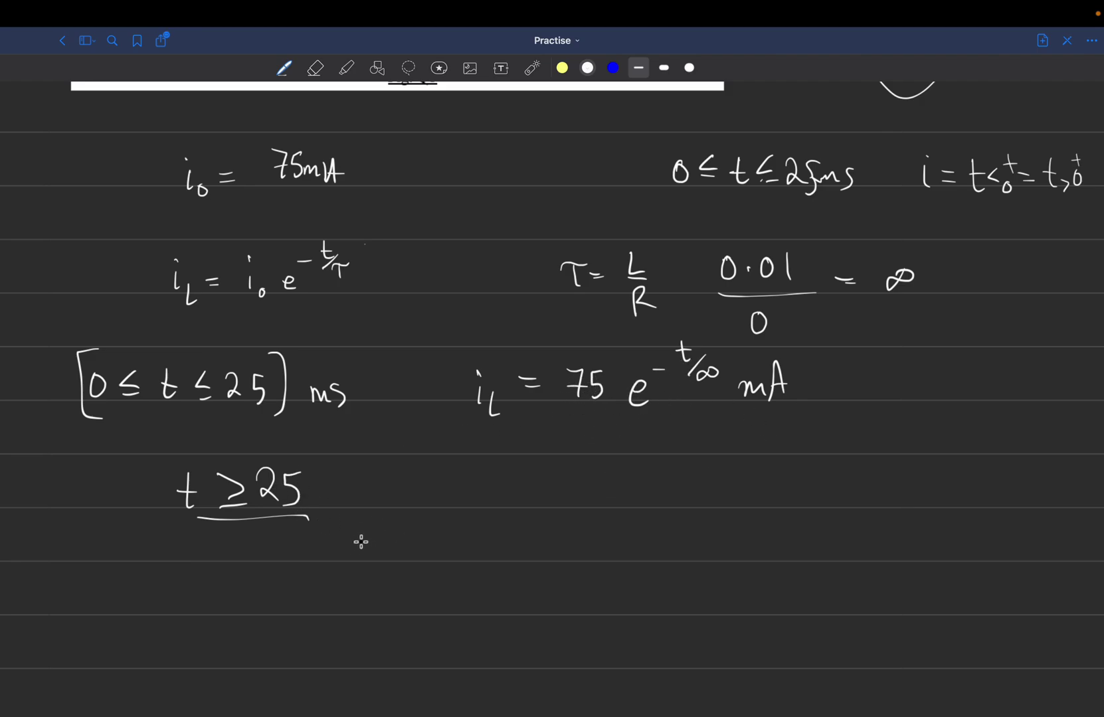
Step: Write 'i₀(25) = 75 mA' below the t ≥ 25 heading
{"action": "left_click_drag", "start_coordinate": [356, 522], "coordinate": [357, 524]}
{"action": "left_click_drag", "start_coordinate": [356, 538], "coordinate": [387, 573]}
{"action": "left_click_drag", "start_coordinate": [392, 561], "coordinate": [405, 578]}
{"action": "mouse_move", "coordinate": [403, 555]}
{"action": "left_mouse_down"}
{"action": "mouse_move", "coordinate": [417, 554]}
{"action": "mouse_move", "coordinate": [423, 578]}
{"action": "left_mouse_up"}
{"action": "left_click_drag", "start_coordinate": [446, 540], "coordinate": [461, 540]}
{"action": "left_click_drag", "start_coordinate": [446, 550], "coordinate": [576, 559]}
{"action": "mouse_move", "coordinate": [578, 565]}
{"action": "left_mouse_down"}
{"action": "mouse_move", "coordinate": [600, 521]}
{"action": "mouse_move", "coordinate": [602, 564]}
{"action": "left_mouse_up"}
Step: Write the new time constant τ = 0.01/500 = 20 µs
{"action": "scroll", "coordinate": [469, 412], "scroll_direction": "up", "scroll_amount": 3}
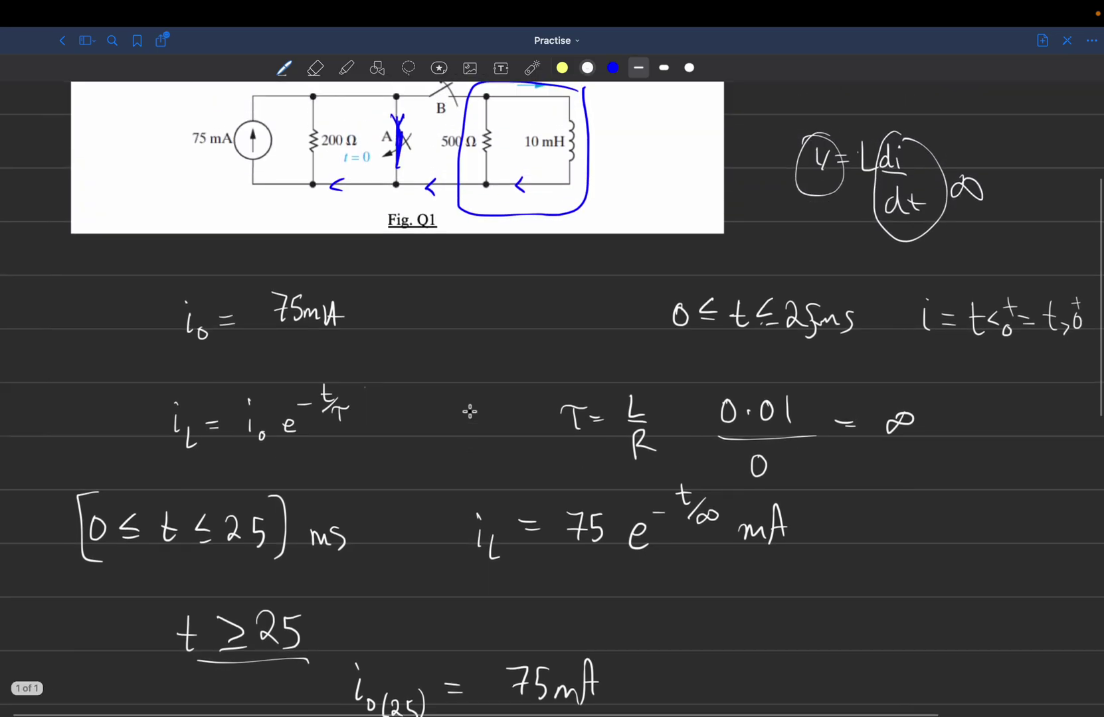
{"action": "scroll", "coordinate": [504, 401], "scroll_direction": "down", "scroll_amount": 3}
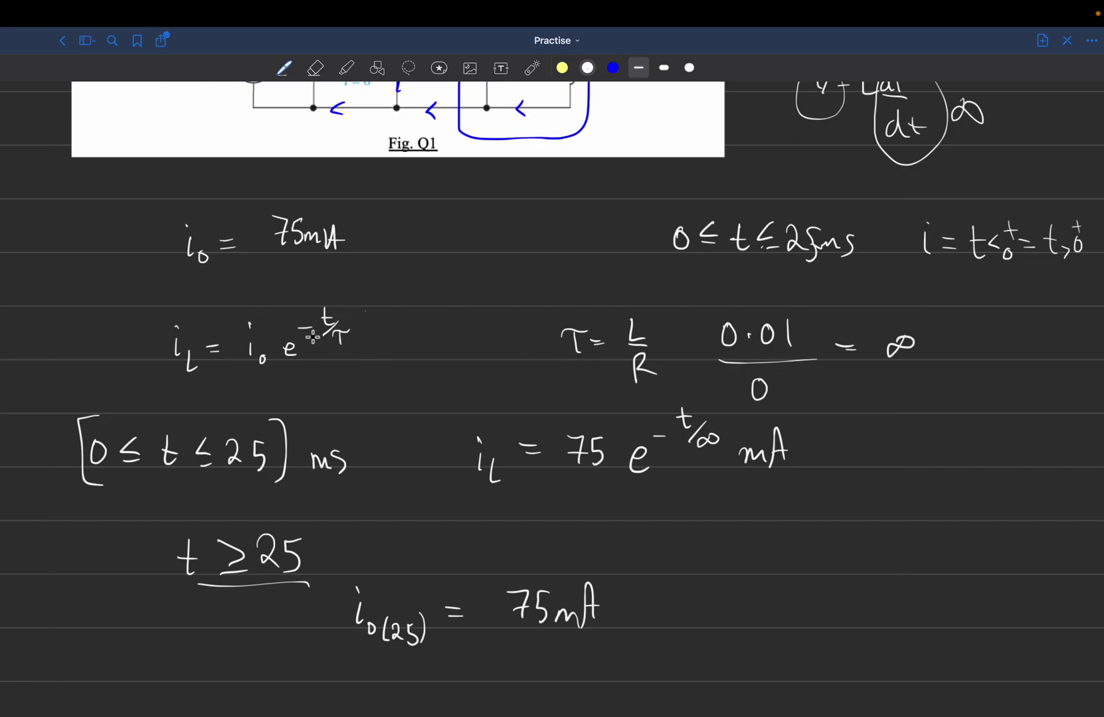
{"action": "scroll", "coordinate": [312, 337], "scroll_direction": "up", "scroll_amount": 1}
{"action": "mouse_move", "coordinate": [753, 574]}
{"action": "left_mouse_down"}
{"action": "mouse_move", "coordinate": [786, 571]}
{"action": "mouse_move", "coordinate": [772, 599]}
{"action": "left_mouse_up"}
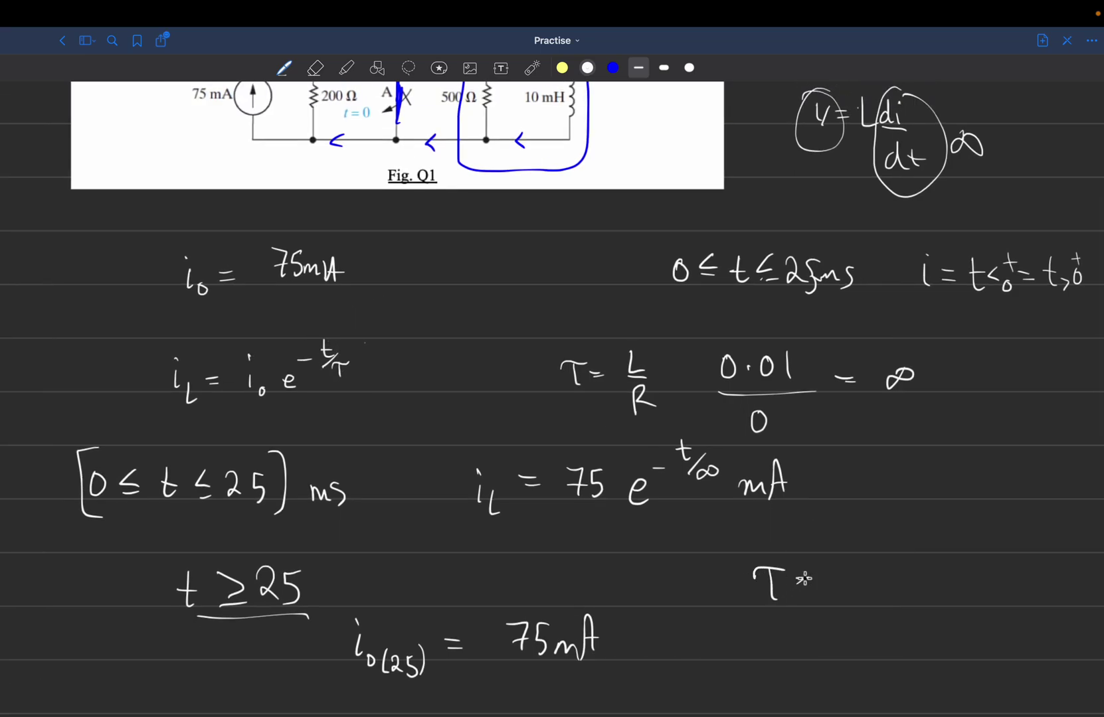
{"action": "scroll", "coordinate": [731, 518], "scroll_direction": "up", "scroll_amount": 2}
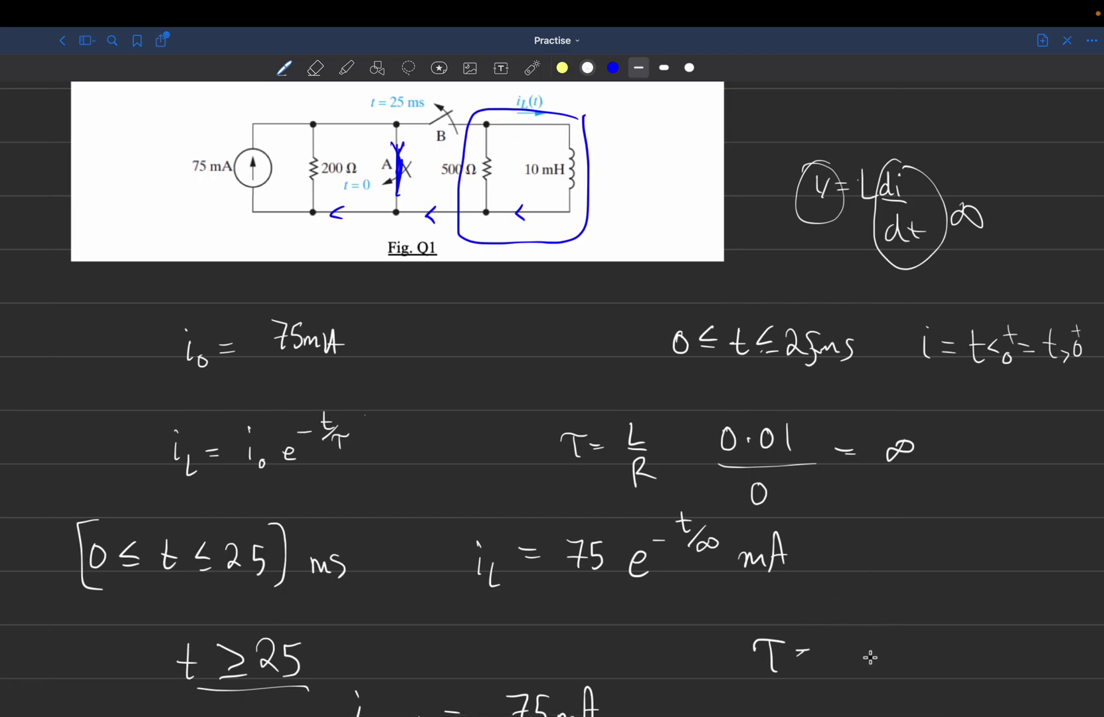
{"action": "mouse_move", "coordinate": [852, 640]}
{"action": "left_mouse_down"}
{"action": "mouse_move", "coordinate": [853, 668]}
{"action": "mouse_move", "coordinate": [830, 645]}
{"action": "mouse_move", "coordinate": [857, 644]}
{"action": "mouse_move", "coordinate": [877, 669]}
{"action": "left_mouse_up"}
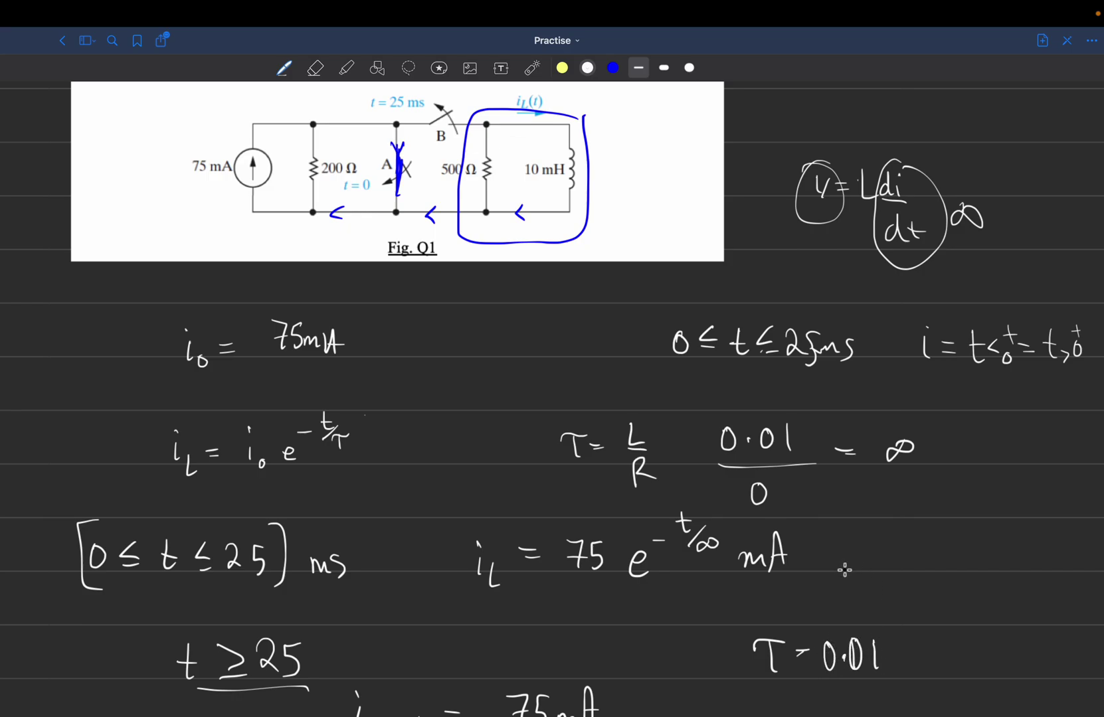
{"action": "scroll", "coordinate": [844, 570], "scroll_direction": "down", "scroll_amount": 3}
{"action": "left_click_drag", "start_coordinate": [813, 581], "coordinate": [895, 583]}
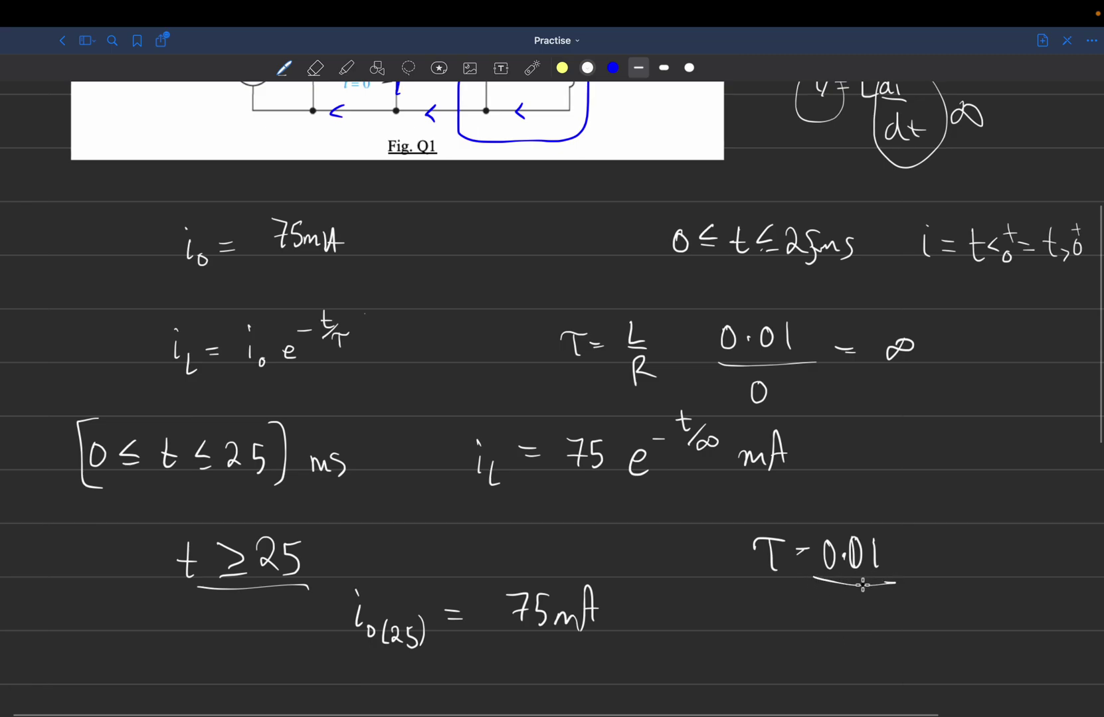
{"action": "scroll", "coordinate": [860, 572], "scroll_direction": "up", "scroll_amount": 4}
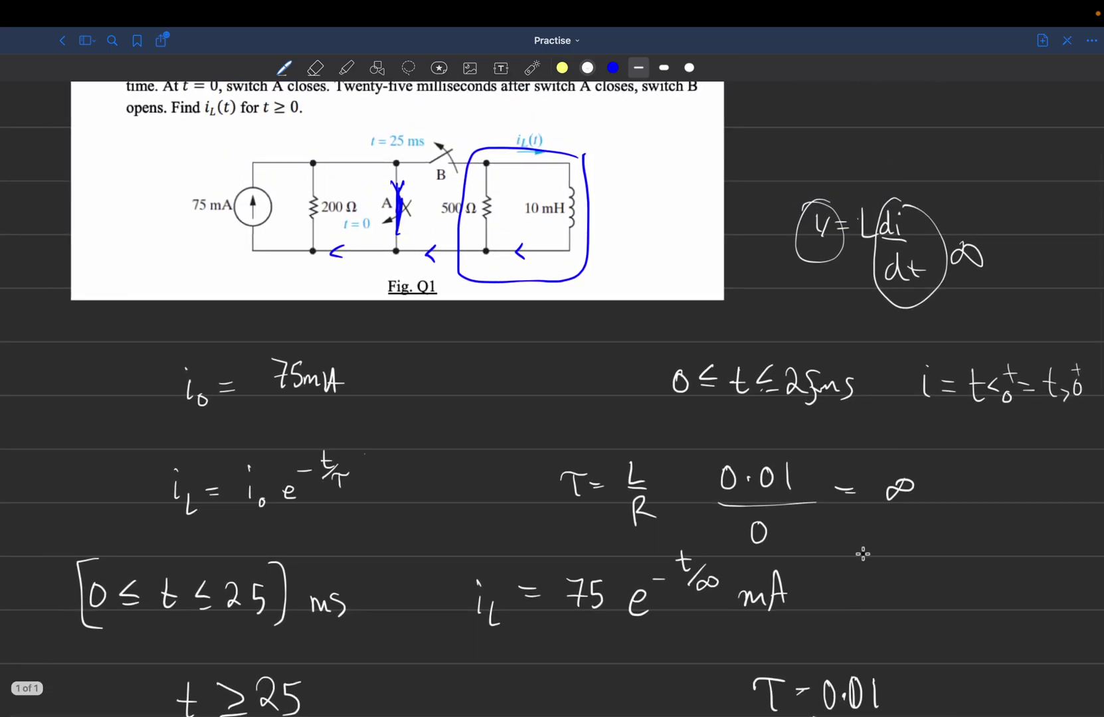
{"action": "scroll", "coordinate": [876, 551], "scroll_direction": "down", "scroll_amount": 3}
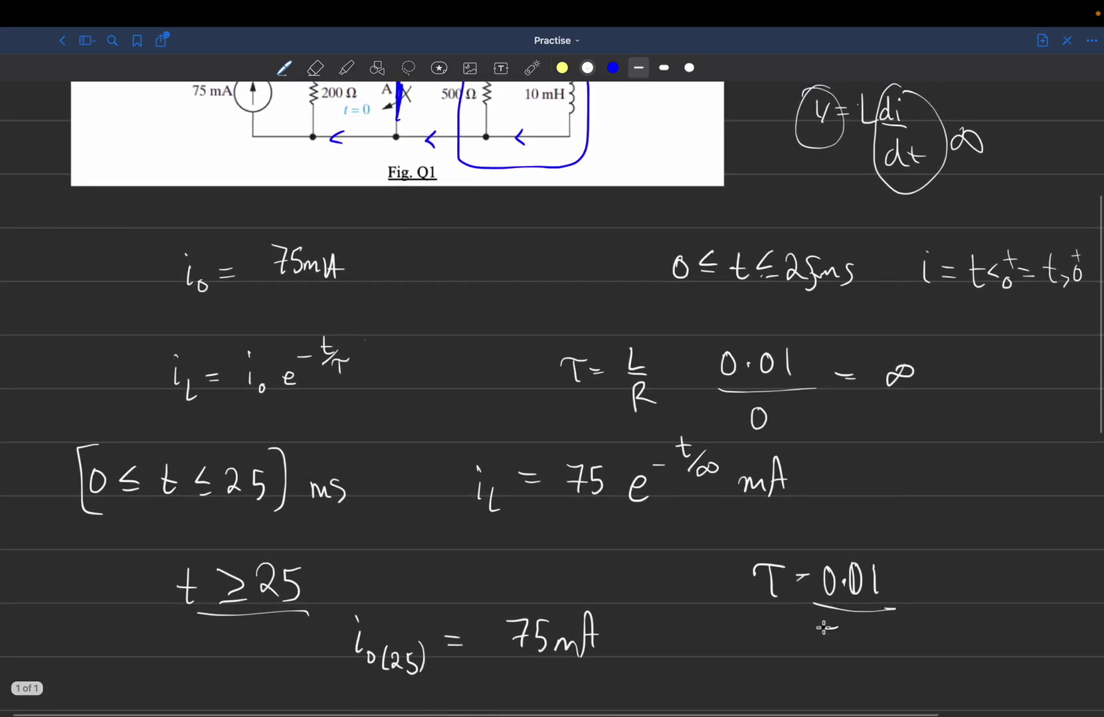
{"action": "left_click_drag", "start_coordinate": [838, 624], "coordinate": [825, 652]}
{"action": "left_click_drag", "start_coordinate": [850, 634], "coordinate": [867, 636]}
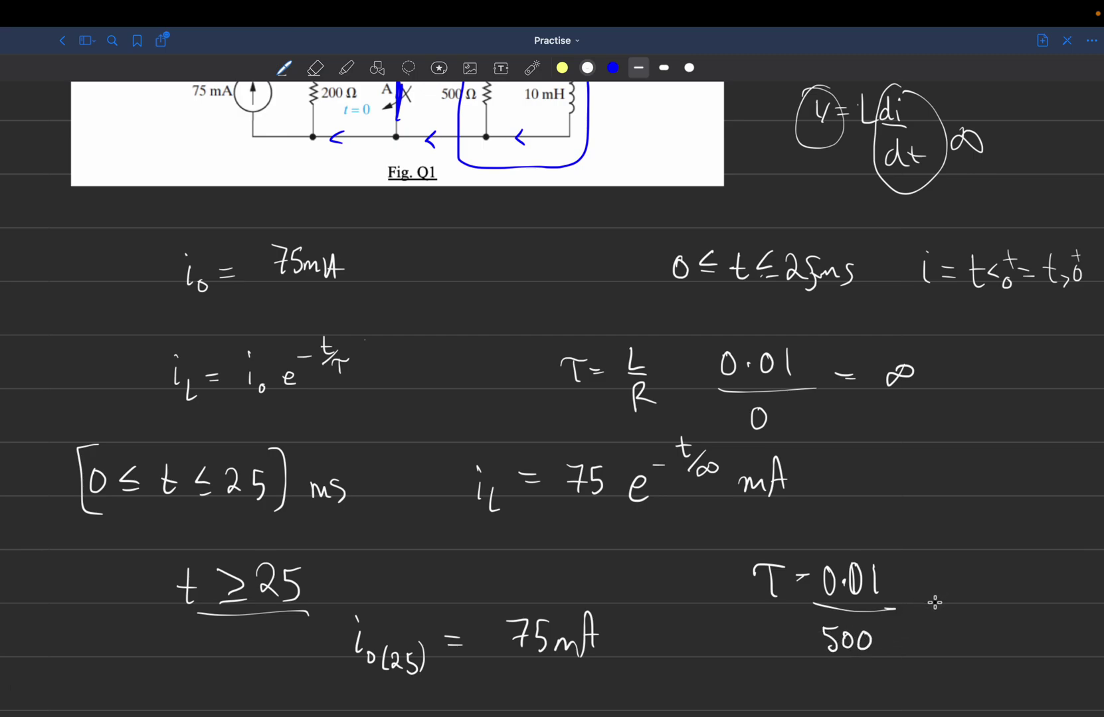
{"action": "left_click_drag", "start_coordinate": [919, 601], "coordinate": [934, 599]}
{"action": "mouse_move", "coordinate": [917, 607]}
{"action": "left_mouse_down"}
{"action": "mouse_move", "coordinate": [964, 607]}
{"action": "mouse_move", "coordinate": [976, 591]}
{"action": "mouse_move", "coordinate": [1011, 586]}
{"action": "mouse_move", "coordinate": [1014, 603]}
{"action": "left_mouse_up"}
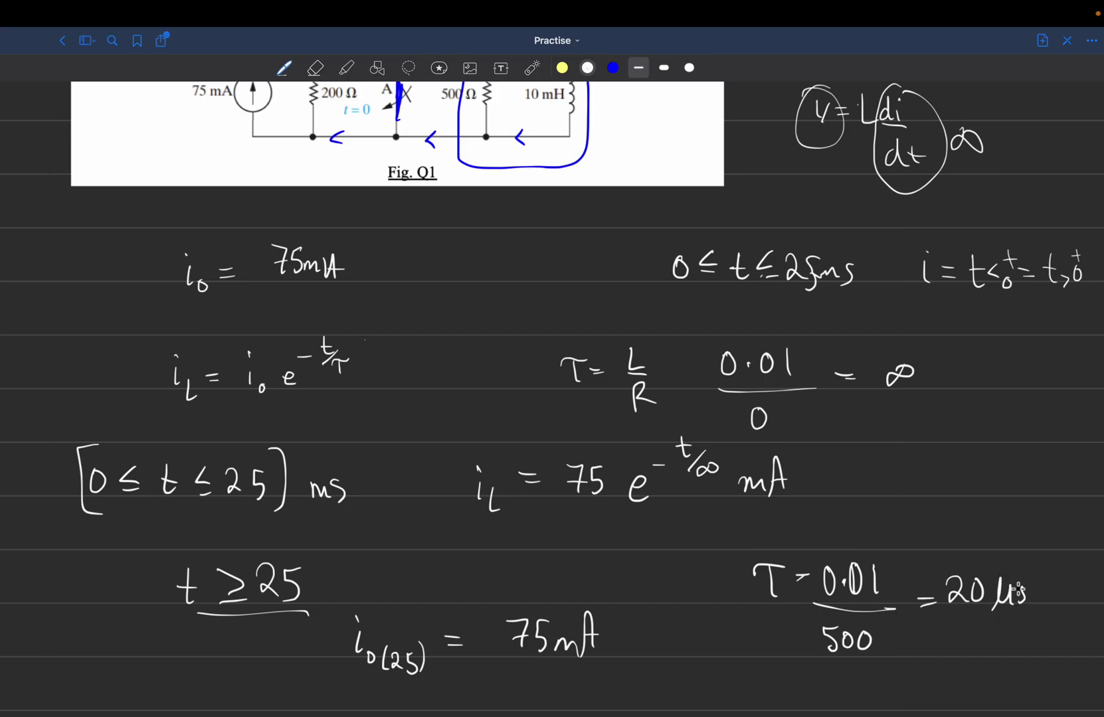
{"action": "scroll", "coordinate": [947, 521], "scroll_direction": "down", "scroll_amount": 2}
Step: Write '1/τ = 50,000' and underline the result
{"action": "scroll", "coordinate": [946, 521], "scroll_direction": "down", "scroll_amount": 5}
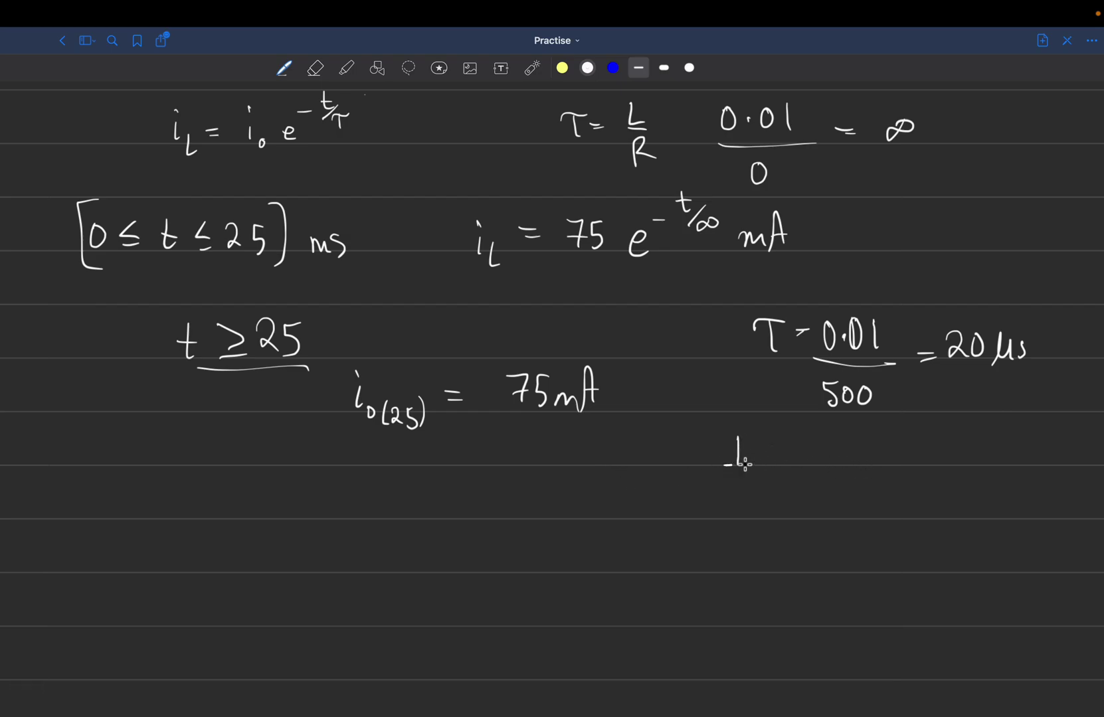
{"action": "left_click_drag", "start_coordinate": [745, 465], "coordinate": [756, 465]}
{"action": "left_click_drag", "start_coordinate": [721, 495], "coordinate": [752, 483]}
{"action": "left_click_drag", "start_coordinate": [783, 457], "coordinate": [800, 457]}
{"action": "left_click_drag", "start_coordinate": [785, 467], "coordinate": [802, 467]}
{"action": "mouse_move", "coordinate": [859, 440]}
{"action": "left_mouse_down"}
{"action": "mouse_move", "coordinate": [866, 461]}
{"action": "mouse_move", "coordinate": [884, 451]}
{"action": "mouse_move", "coordinate": [893, 473]}
{"action": "left_mouse_up"}
{"action": "left_click_drag", "start_coordinate": [916, 446], "coordinate": [934, 446]}
{"action": "left_click_drag", "start_coordinate": [956, 444], "coordinate": [955, 445]}
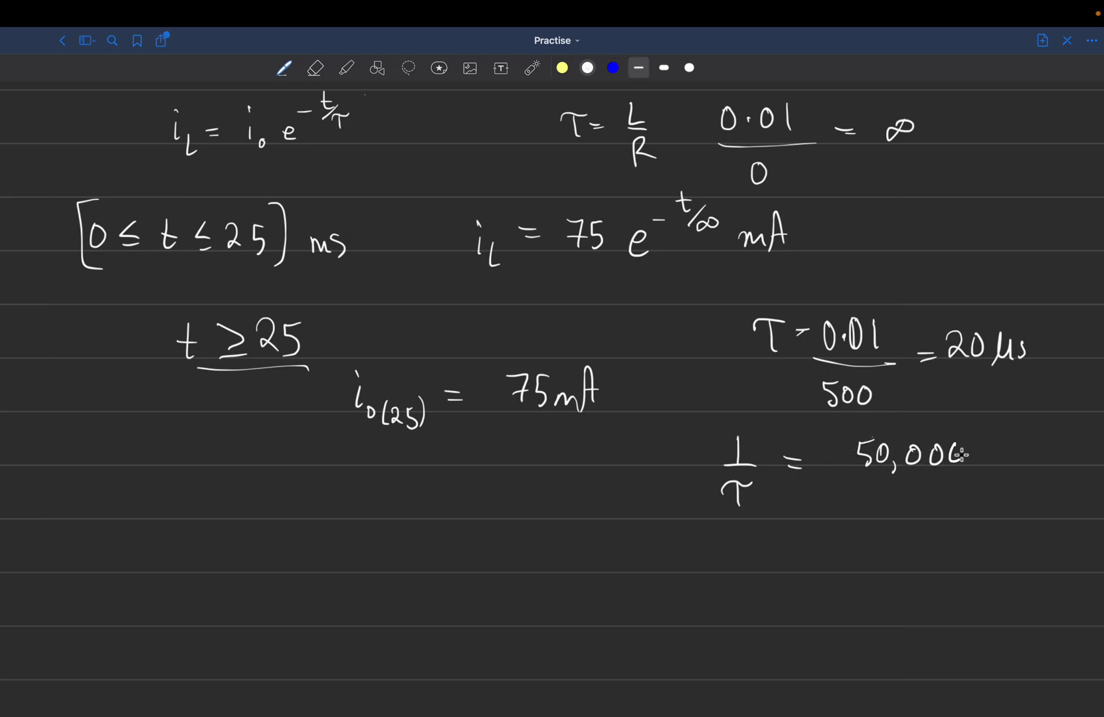
{"action": "left_click_drag", "start_coordinate": [857, 486], "coordinate": [960, 476]}
Step: Write the t ≥ 25 current as 75 e^−50,000(t−0.025) mA
{"action": "left_click_drag", "start_coordinate": [251, 488], "coordinate": [260, 519]}
{"action": "left_click_drag", "start_coordinate": [279, 491], "coordinate": [274, 518]}
{"action": "mouse_move", "coordinate": [280, 490]}
{"action": "left_mouse_down"}
{"action": "mouse_move", "coordinate": [328, 517]}
{"action": "mouse_move", "coordinate": [343, 484]}
{"action": "mouse_move", "coordinate": [359, 489]}
{"action": "mouse_move", "coordinate": [379, 471]}
{"action": "mouse_move", "coordinate": [394, 495]}
{"action": "left_mouse_up"}
{"action": "mouse_move", "coordinate": [406, 472]}
{"action": "left_mouse_down"}
{"action": "mouse_move", "coordinate": [473, 480]}
{"action": "mouse_move", "coordinate": [459, 485]}
{"action": "mouse_move", "coordinate": [472, 471]}
{"action": "mouse_move", "coordinate": [520, 478]}
{"action": "left_mouse_up"}
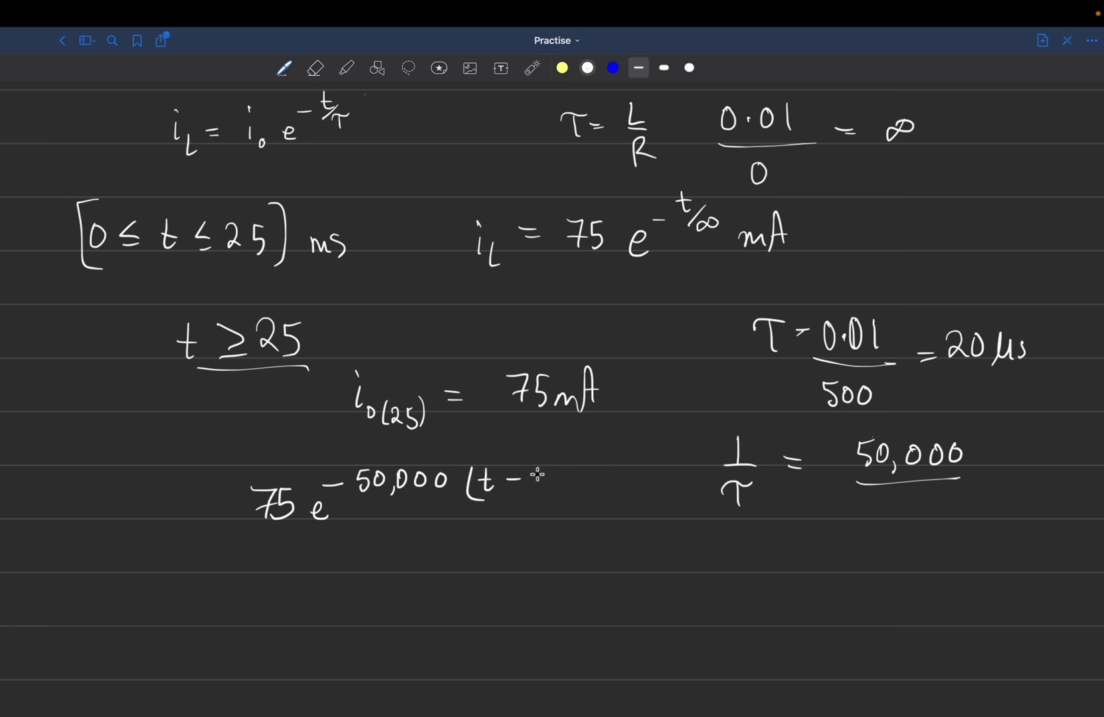
{"action": "scroll", "coordinate": [505, 432], "scroll_direction": "up", "scroll_amount": 10}
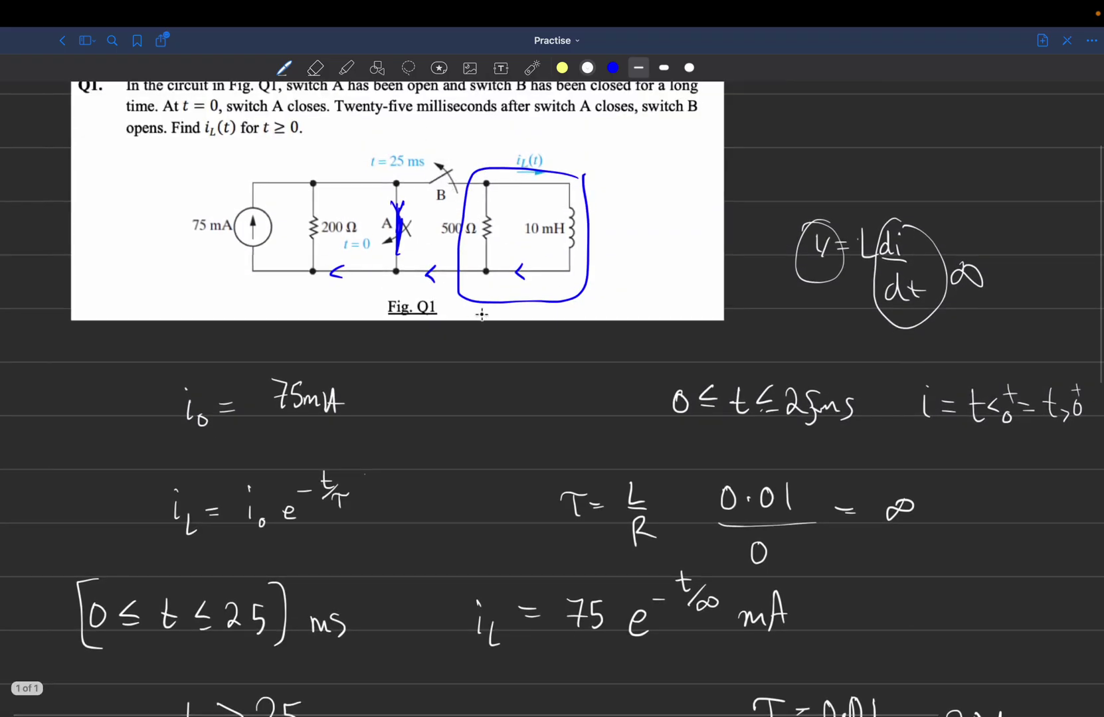
{"action": "scroll", "coordinate": [433, 349], "scroll_direction": "down", "scroll_amount": 5}
{"action": "scroll", "coordinate": [530, 395], "scroll_direction": "down", "scroll_amount": 2}
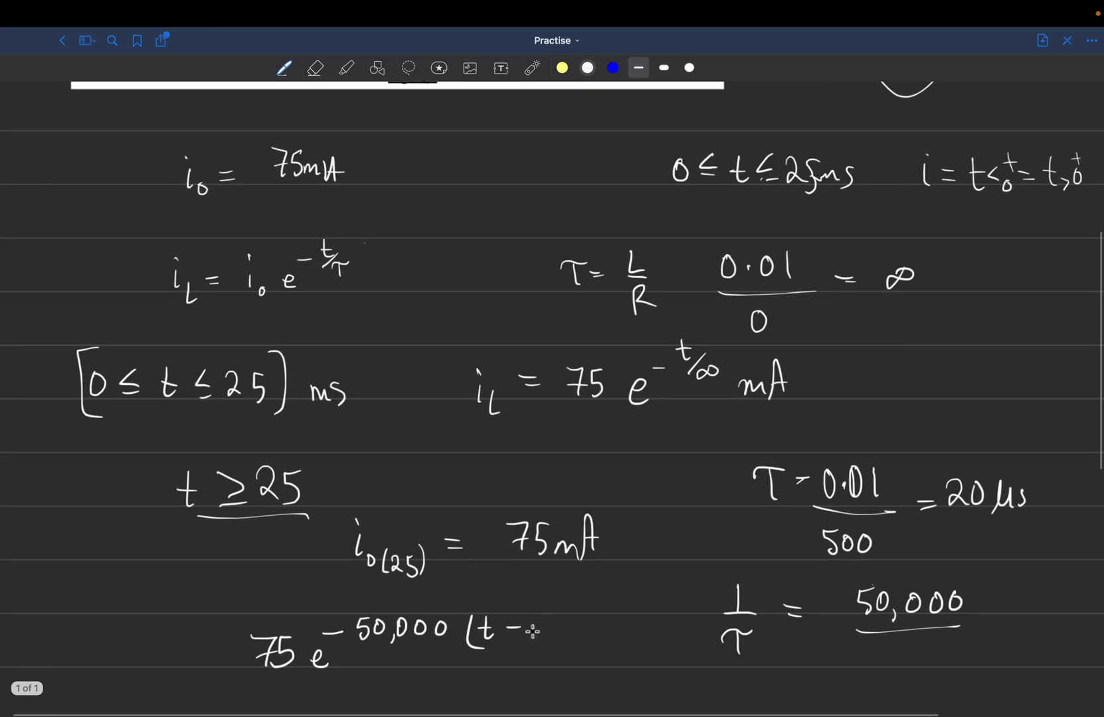
{"action": "left_click_drag", "start_coordinate": [537, 623], "coordinate": [568, 622]}
{"action": "left_click", "coordinate": [550, 636]}
{"action": "left_click_drag", "start_coordinate": [576, 622], "coordinate": [590, 636]}
{"action": "mouse_move", "coordinate": [594, 613]}
{"action": "left_mouse_down"}
{"action": "mouse_move", "coordinate": [593, 633]}
{"action": "mouse_move", "coordinate": [604, 611]}
{"action": "left_mouse_up"}
{"action": "left_click_drag", "start_coordinate": [605, 601], "coordinate": [607, 636]}
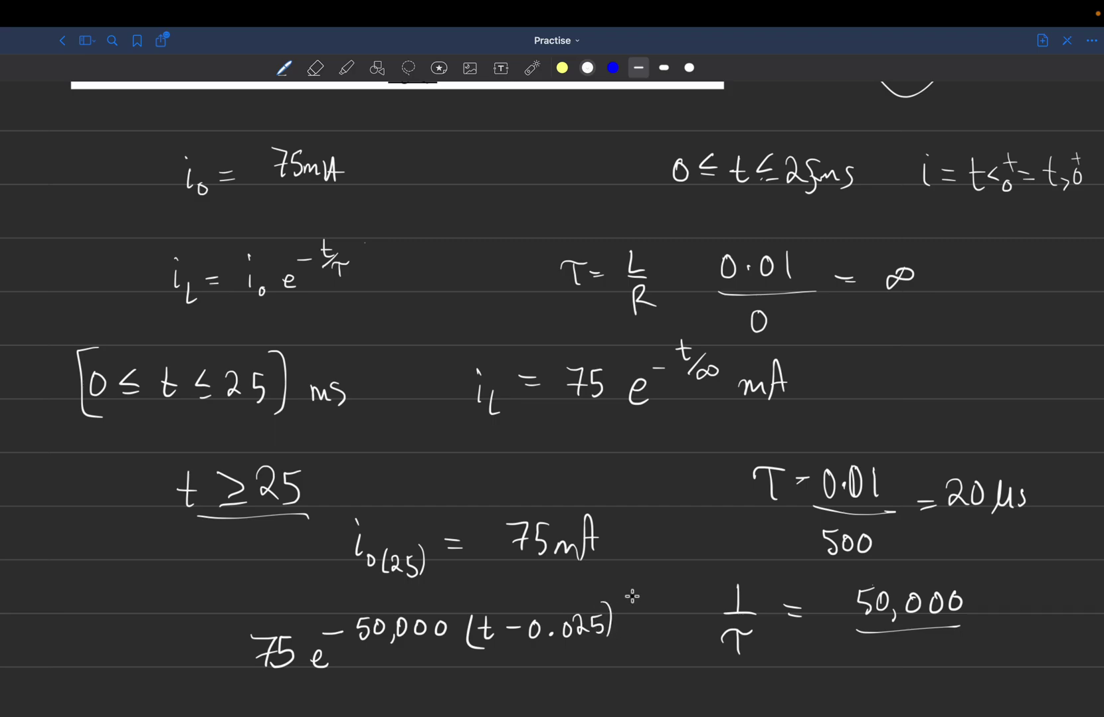
{"action": "scroll", "coordinate": [624, 529], "scroll_direction": "down", "scroll_amount": 3}
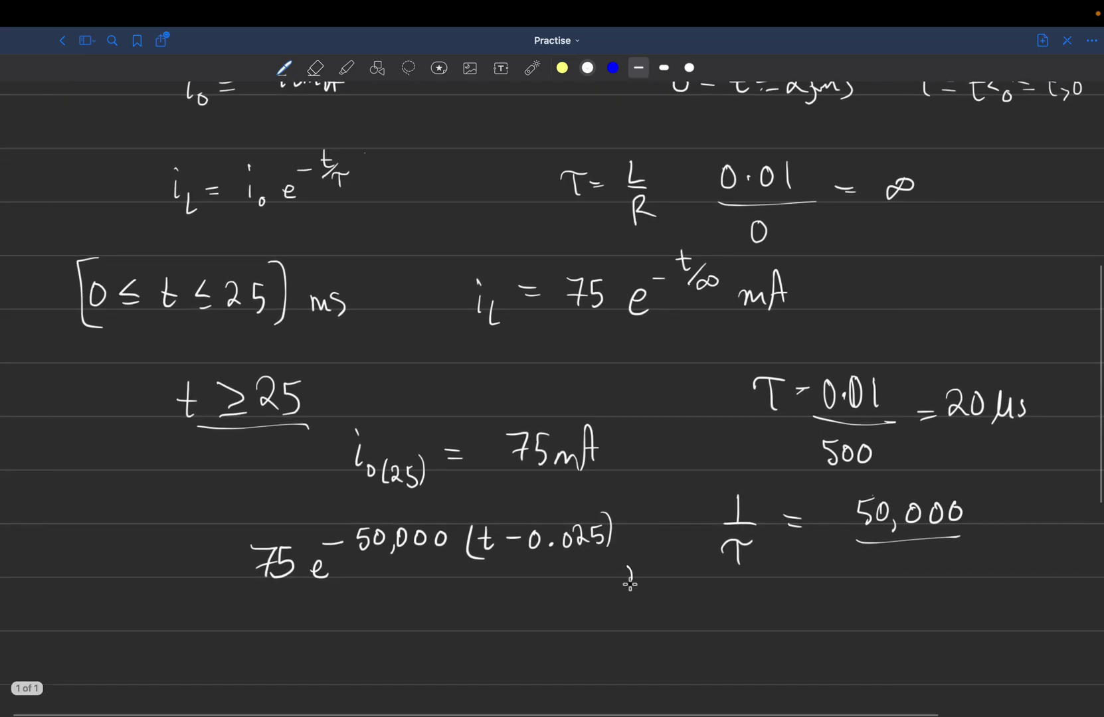
{"action": "mouse_move", "coordinate": [630, 578]}
{"action": "left_mouse_down"}
{"action": "mouse_move", "coordinate": [658, 552]}
{"action": "mouse_move", "coordinate": [676, 566]}
{"action": "left_mouse_up"}
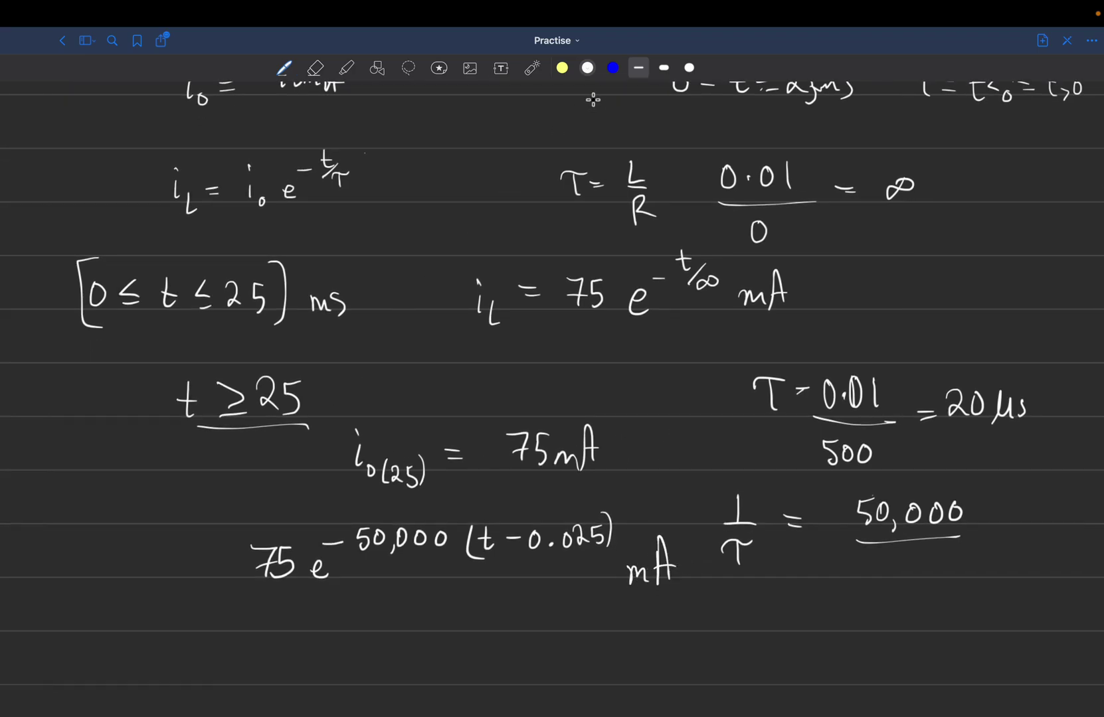
Step: Lasso the current expression, move it down-left, and return to the pen
{"action": "left_click", "coordinate": [408, 67]}
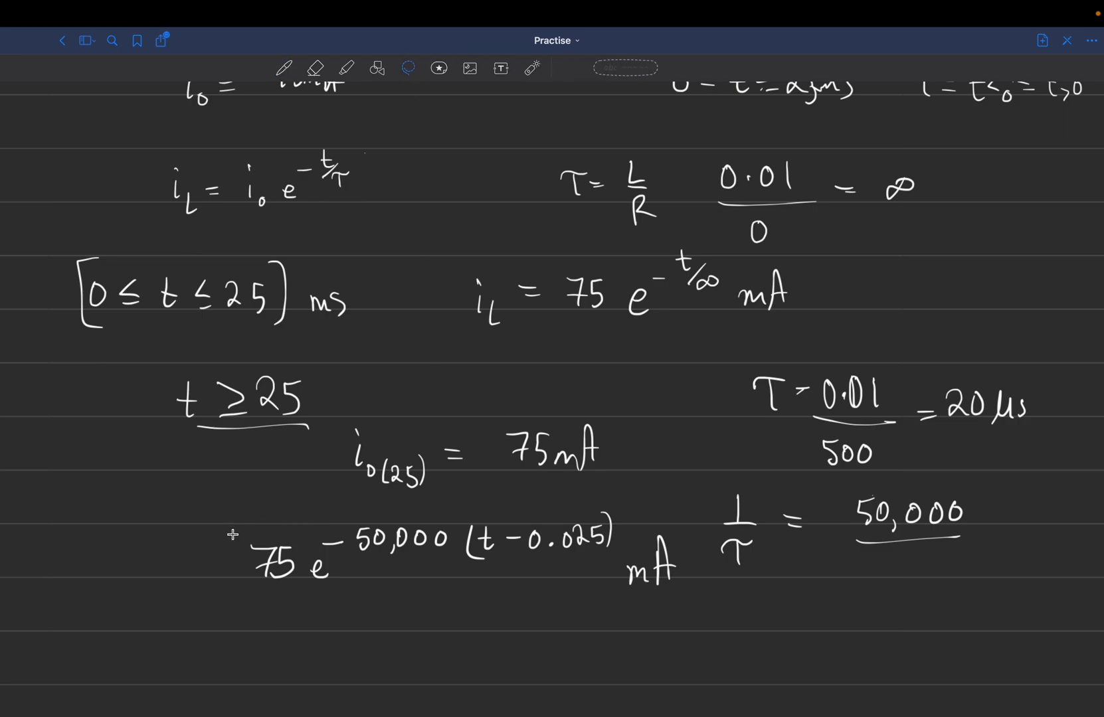
{"action": "mouse_move", "coordinate": [557, 619]}
{"action": "left_mouse_down"}
{"action": "mouse_move", "coordinate": [204, 556]}
{"action": "mouse_move", "coordinate": [158, 583]}
{"action": "left_mouse_up"}
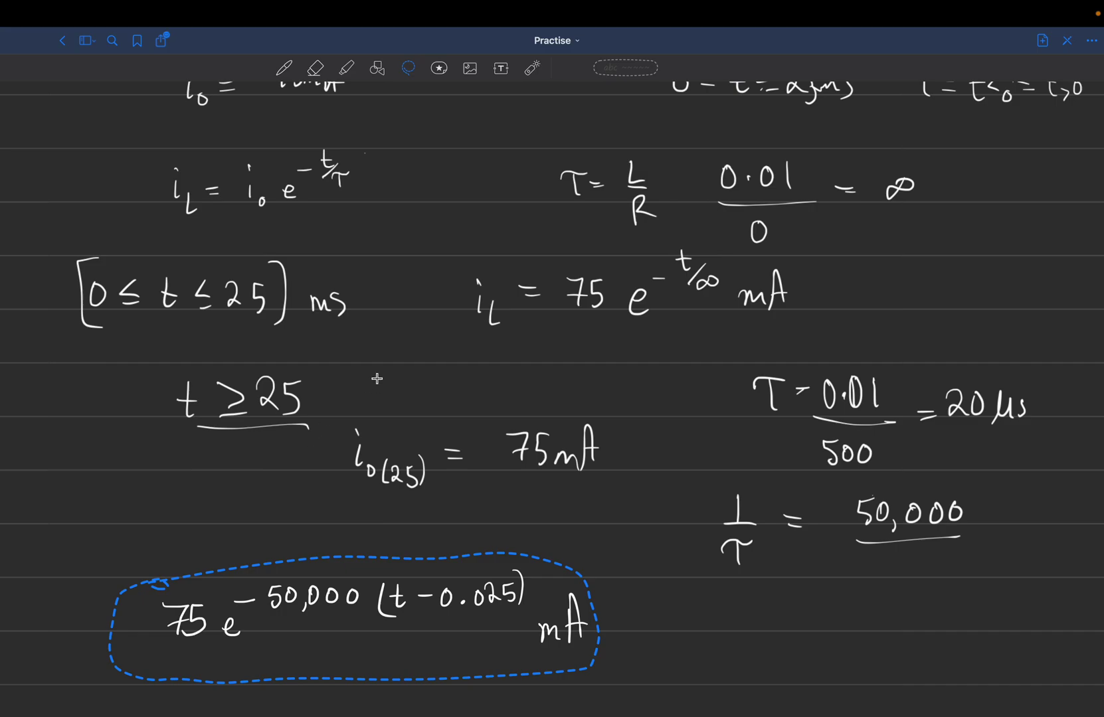
{"action": "left_click", "coordinate": [292, 70]}
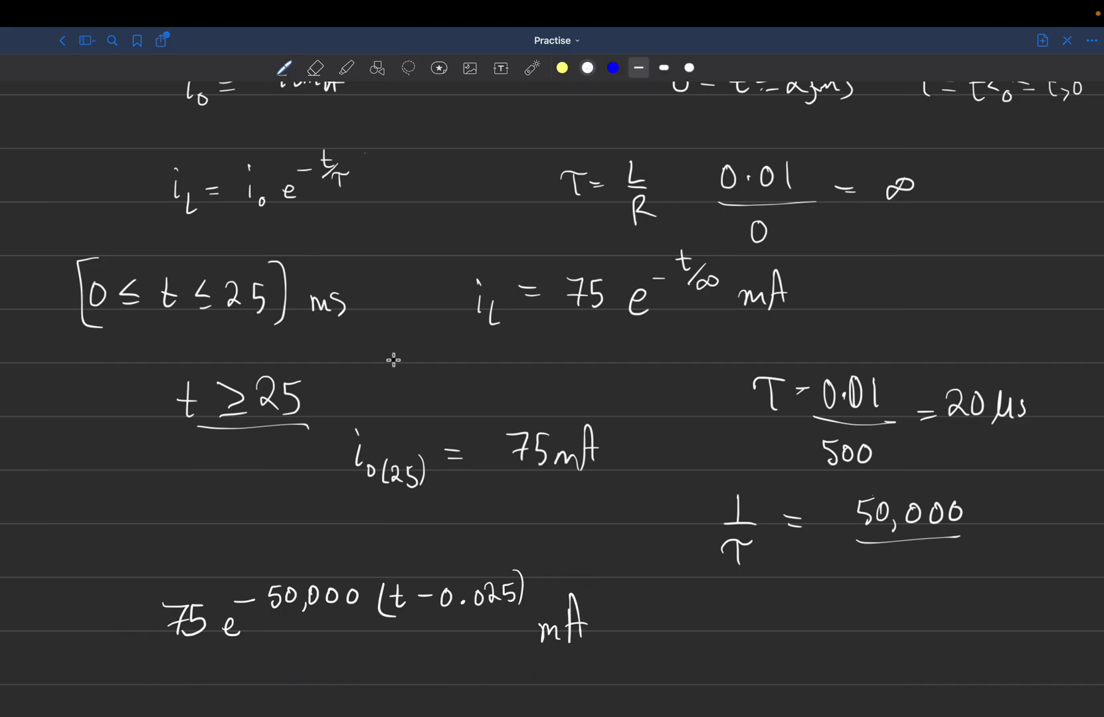
{"action": "scroll", "coordinate": [393, 360], "scroll_direction": "down", "scroll_amount": 3}
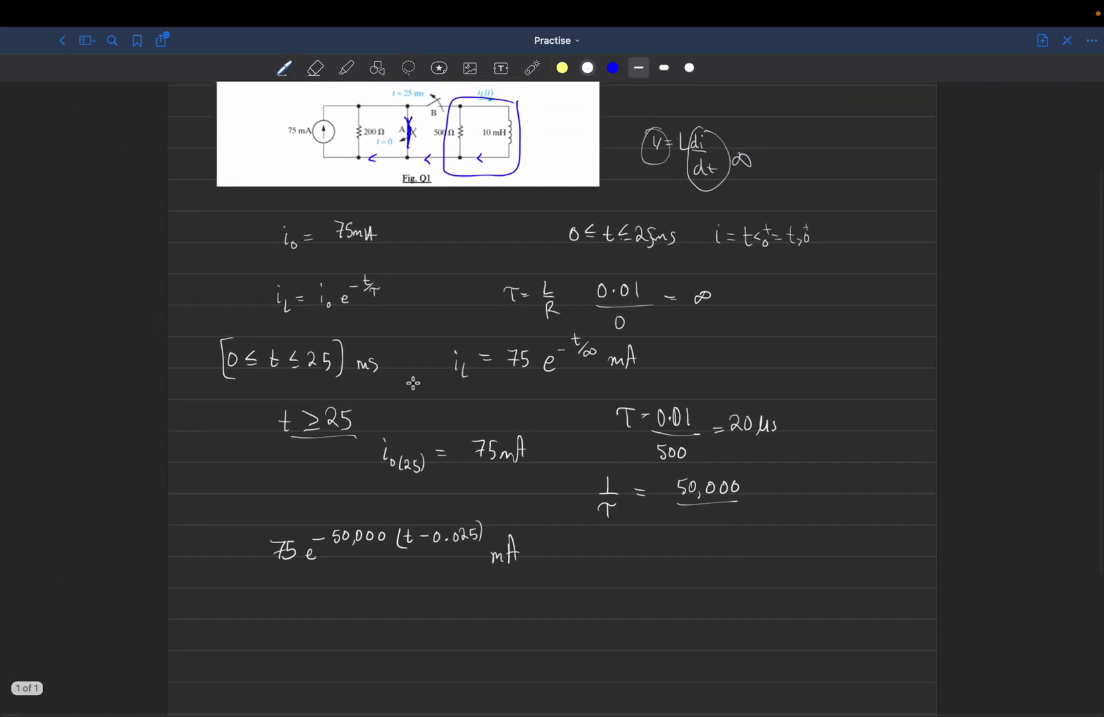
Step: Write an underlined 't ≥ 25 ms' beside the 75e^(−50,000(t−0.025)) mA expression
{"action": "scroll", "coordinate": [413, 383], "scroll_direction": "up", "scroll_amount": 2}
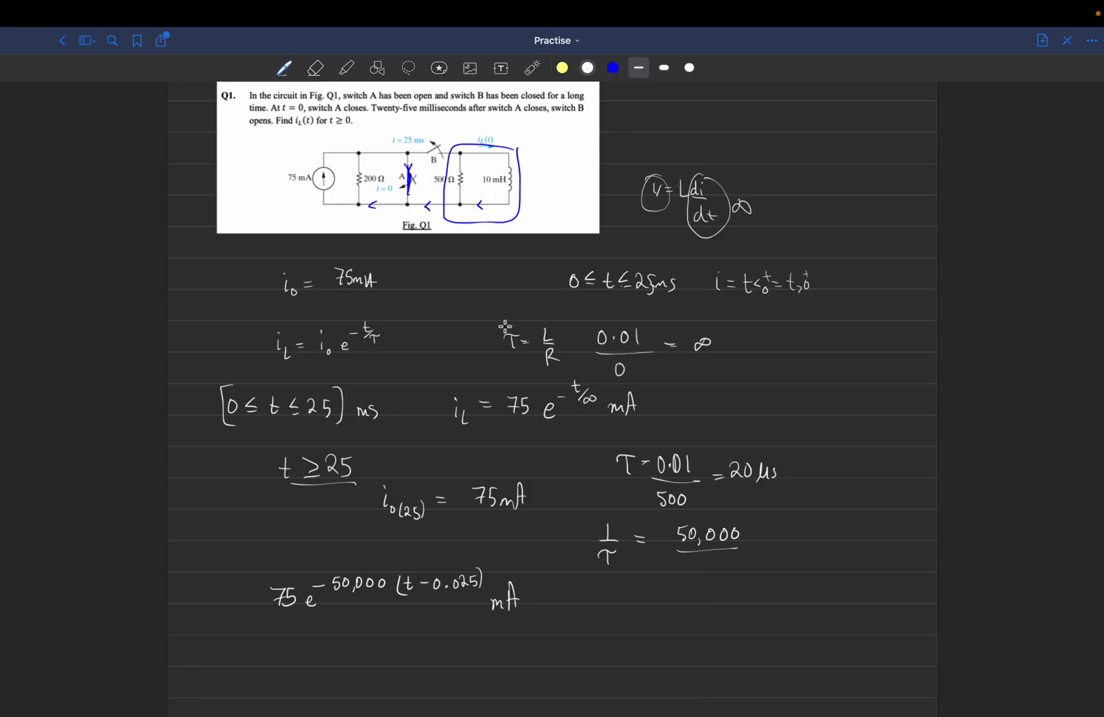
{"action": "left_click_drag", "start_coordinate": [603, 583], "coordinate": [604, 608]}
{"action": "left_click_drag", "start_coordinate": [596, 594], "coordinate": [620, 598]}
{"action": "mouse_move", "coordinate": [620, 603]}
{"action": "left_mouse_down"}
{"action": "mouse_move", "coordinate": [694, 603]}
{"action": "mouse_move", "coordinate": [708, 588]}
{"action": "mouse_move", "coordinate": [737, 618]}
{"action": "left_mouse_up"}
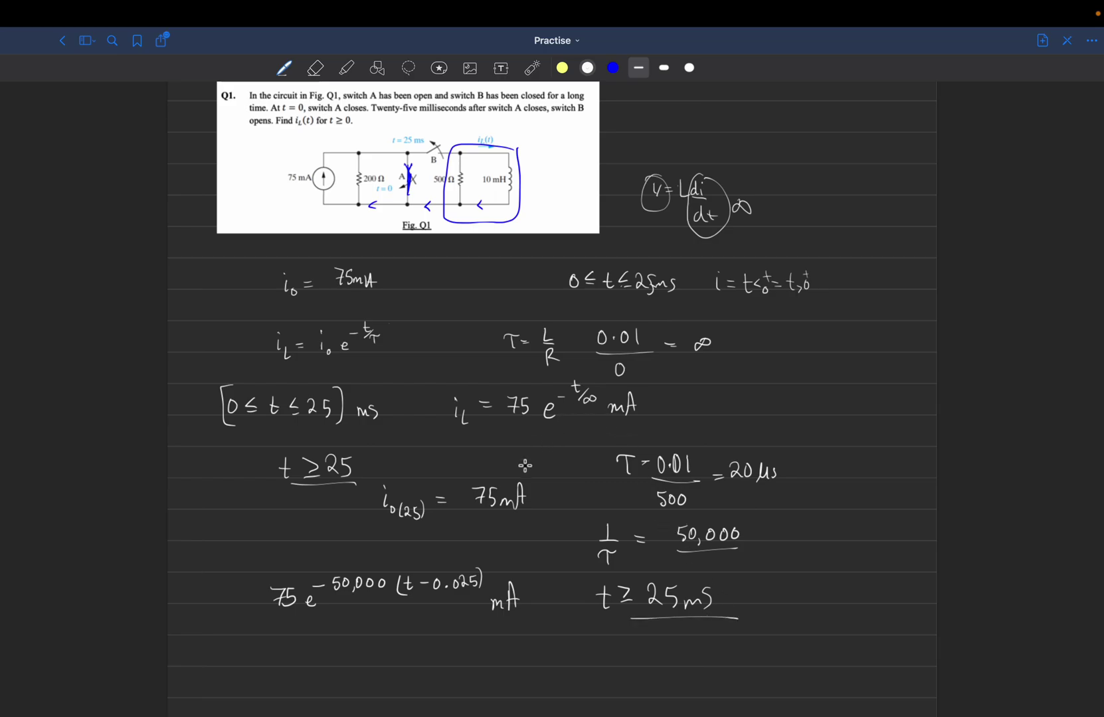
{"action": "scroll", "coordinate": [531, 461], "scroll_direction": "up", "scroll_amount": 2}
{"action": "left_click_drag", "start_coordinate": [557, 479], "coordinate": [565, 478]}
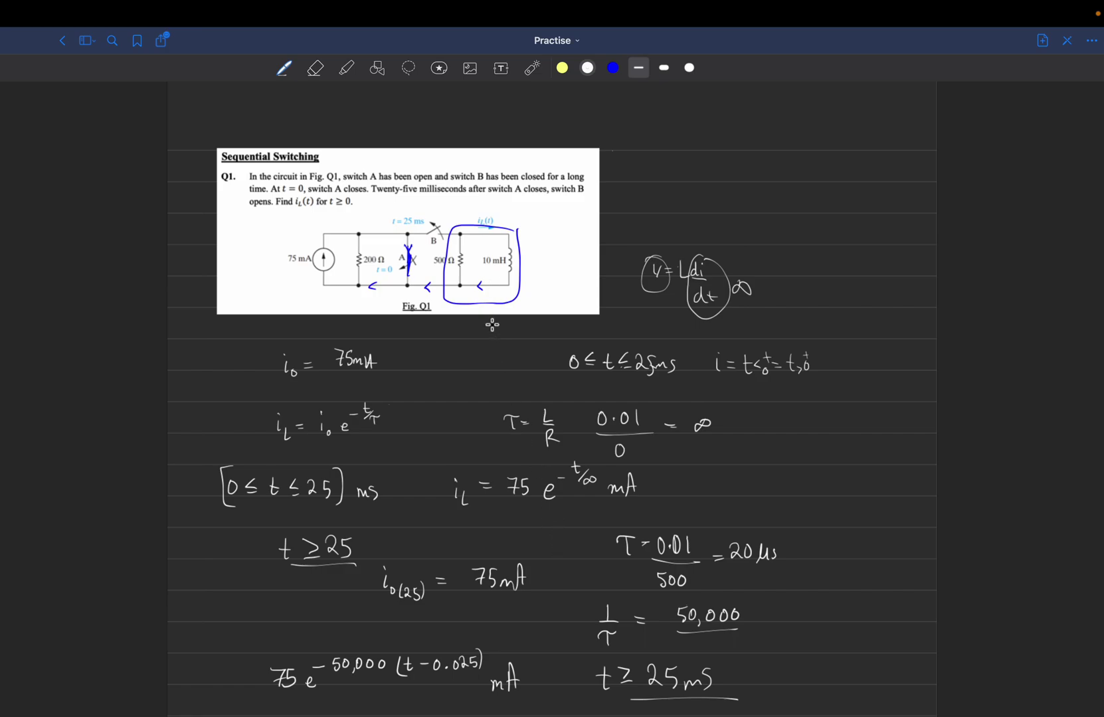
{"action": "scroll", "coordinate": [458, 366], "scroll_direction": "down", "scroll_amount": 2}
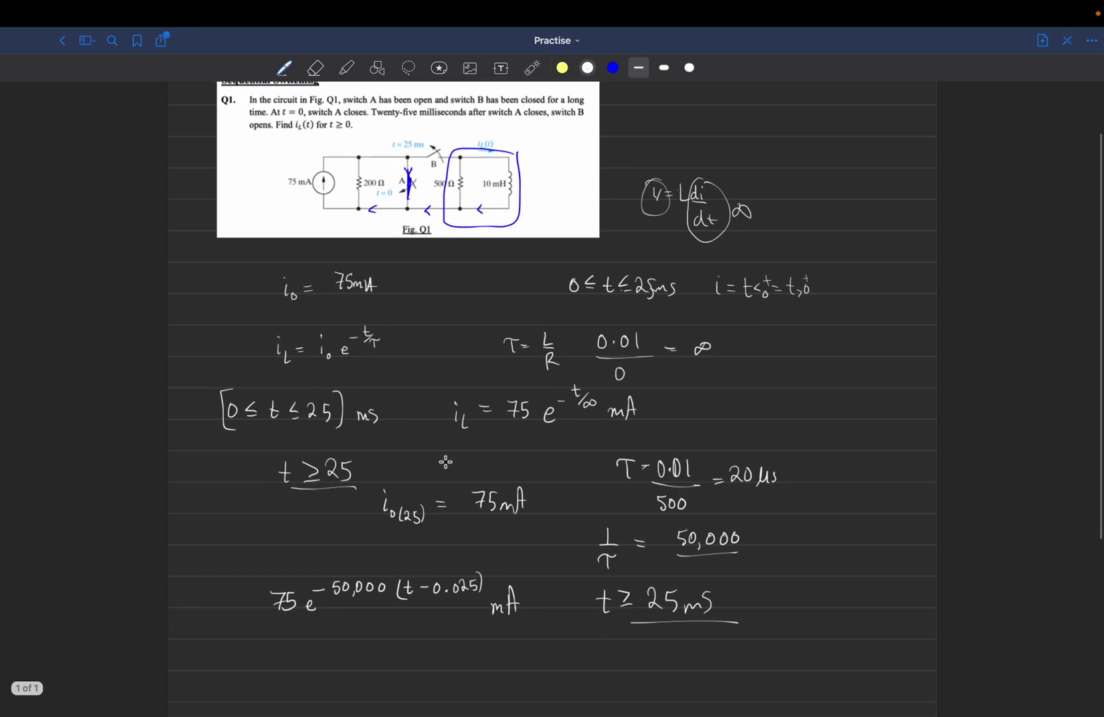
{"action": "scroll", "coordinate": [460, 452], "scroll_direction": "up", "scroll_amount": 2}
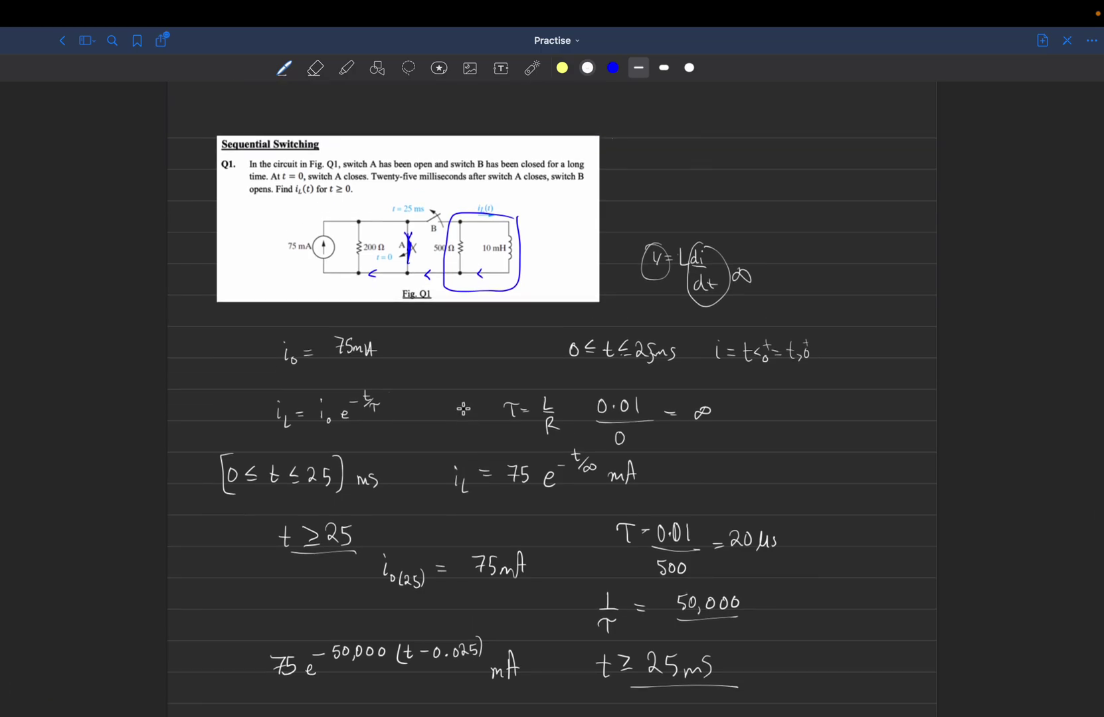
{"action": "mouse_move", "coordinate": [622, 6]}
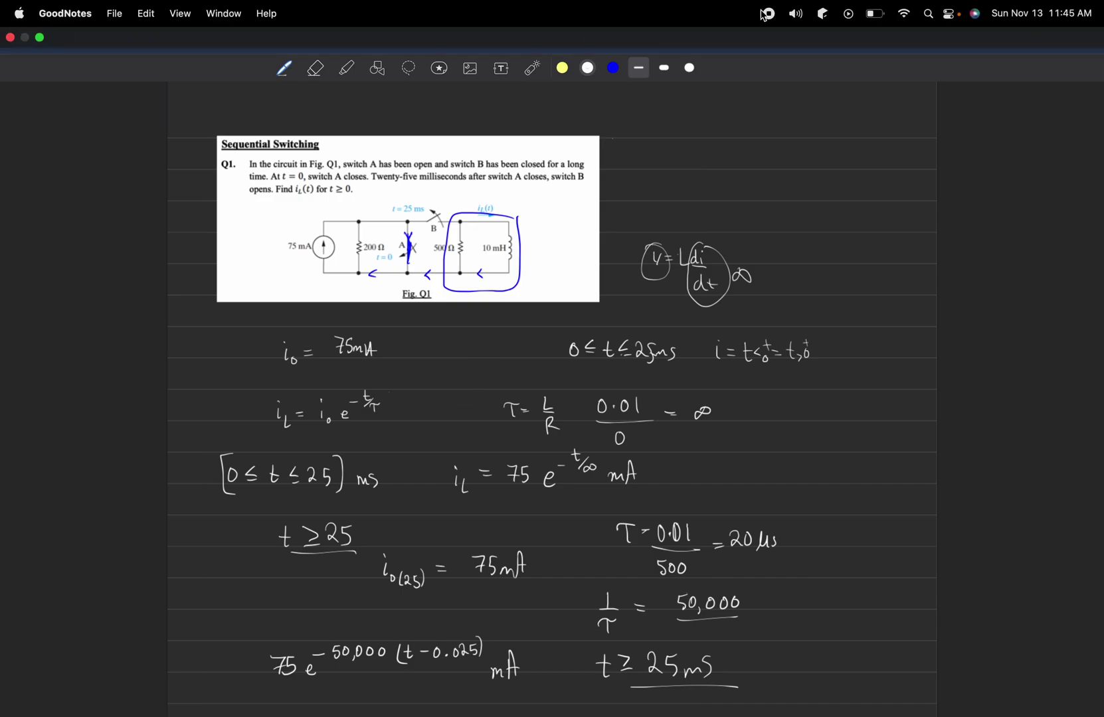